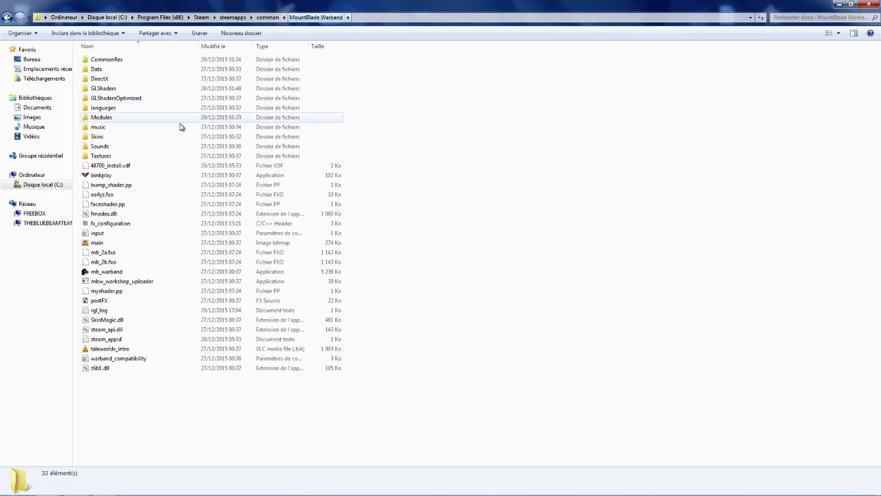
# Open the Modules folder inside MountBlade Warband and highlight all the mod folders, then clear the selection.
pyautogui.click(126, 121)
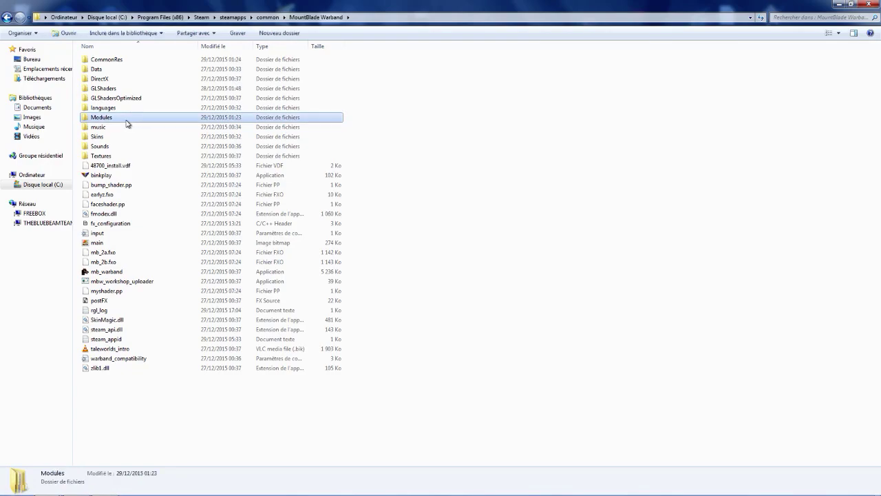
pyautogui.doubleClick(127, 122)
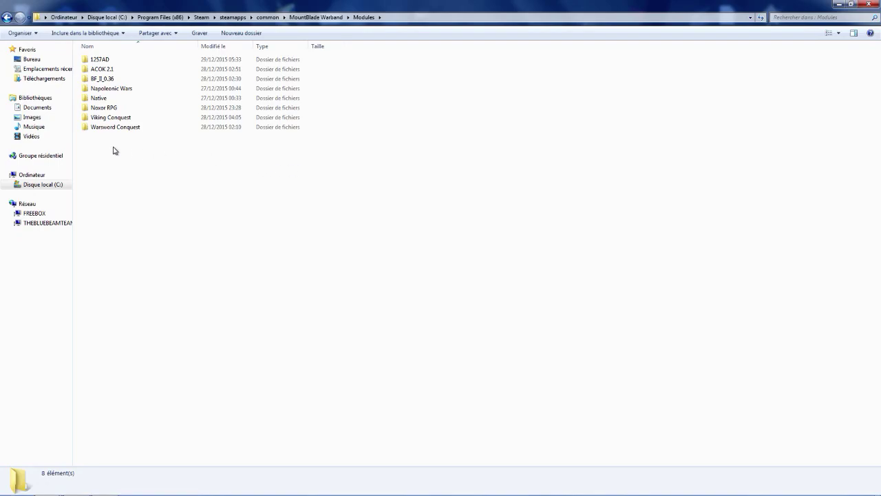
pyautogui.moveTo(99, 145); pyautogui.dragTo(269, 58)
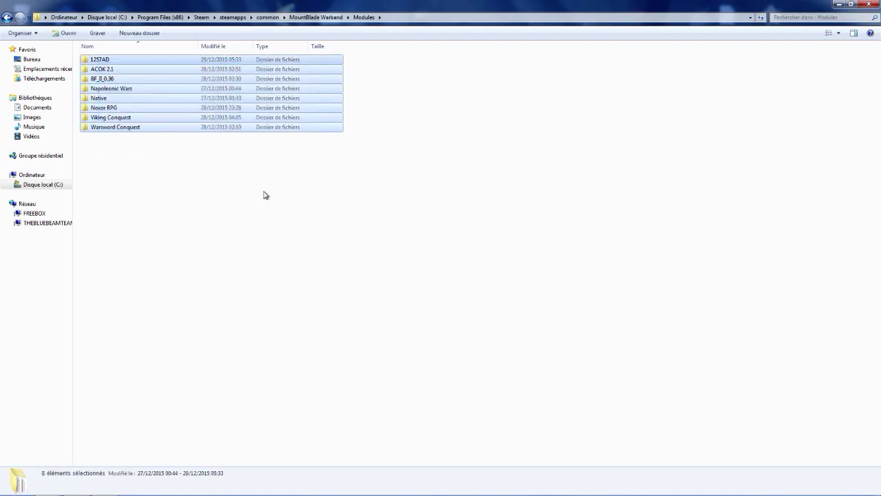
pyautogui.click(147, 166)
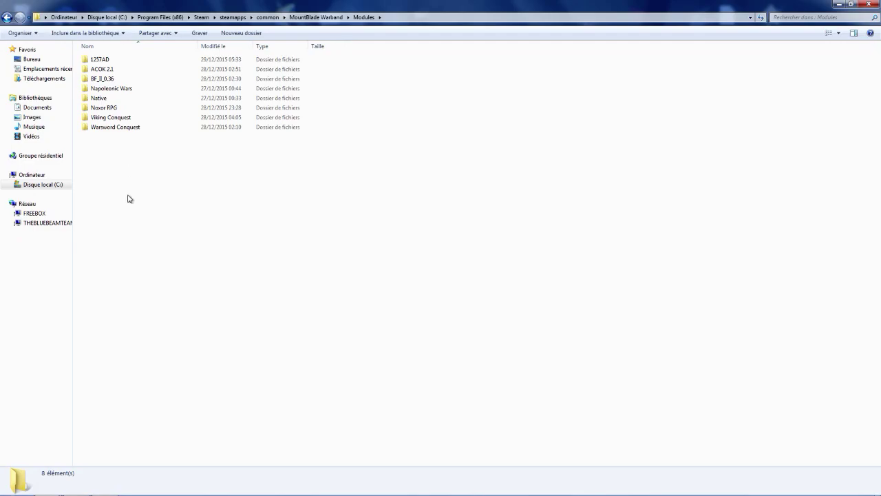
# Bring up the Téléchargements window, open the Mod_NoxorRPG_b10_150630 archive and select its Noxor RPG folder.
pyautogui.moveTo(103, 492)
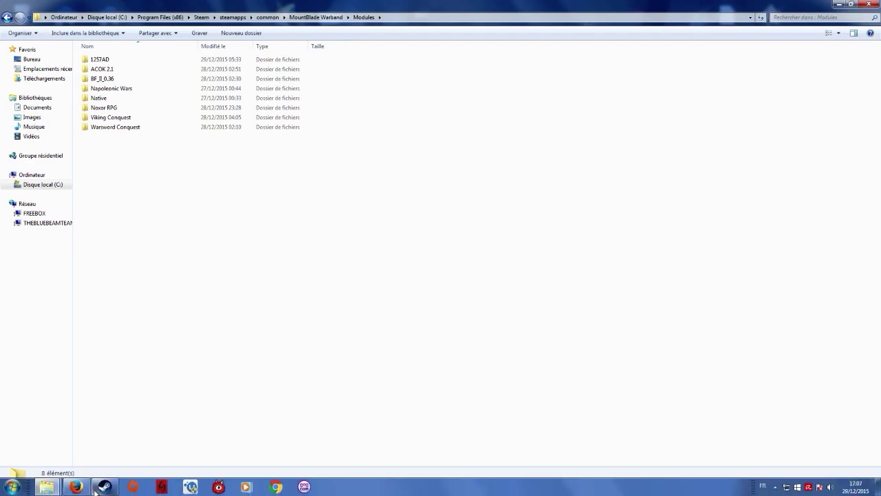
pyautogui.moveTo(58, 490)
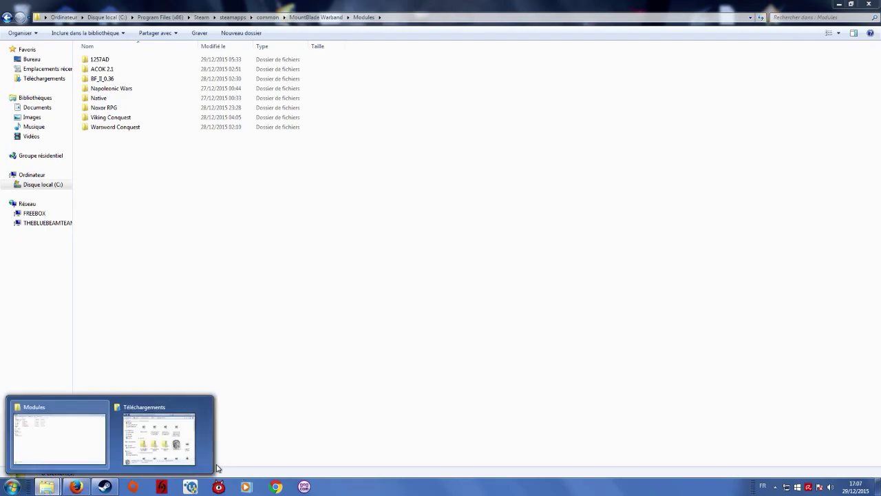
pyautogui.click(160, 433)
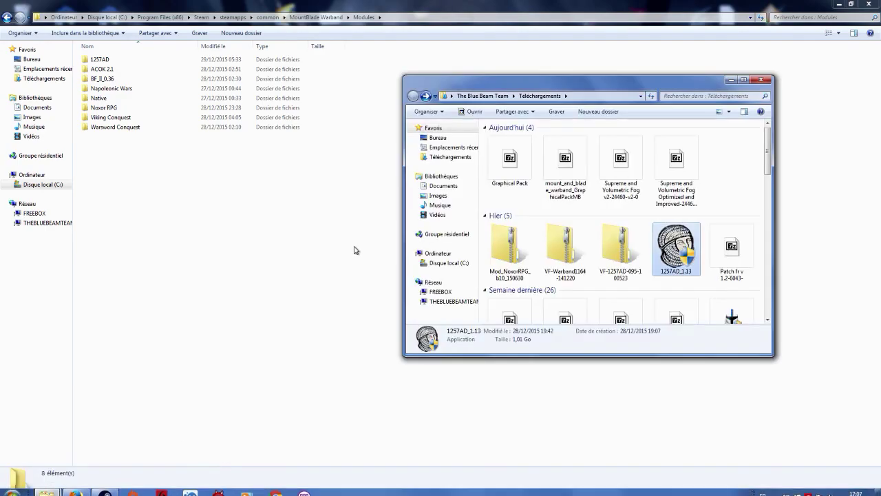
pyautogui.click(510, 248)
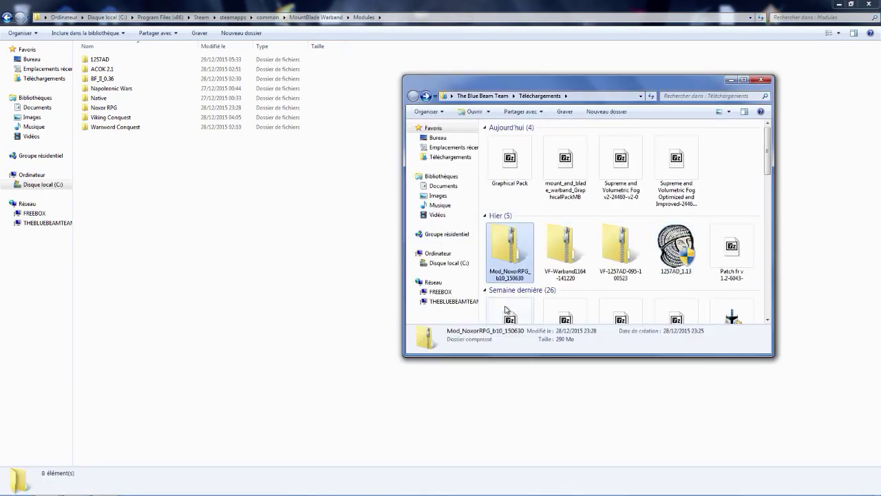
pyautogui.doubleClick(510, 251)
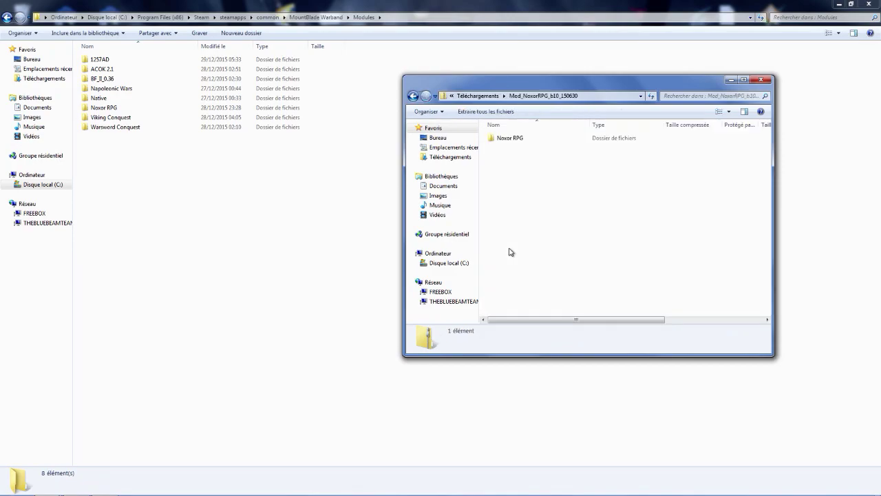
pyautogui.click(513, 139)
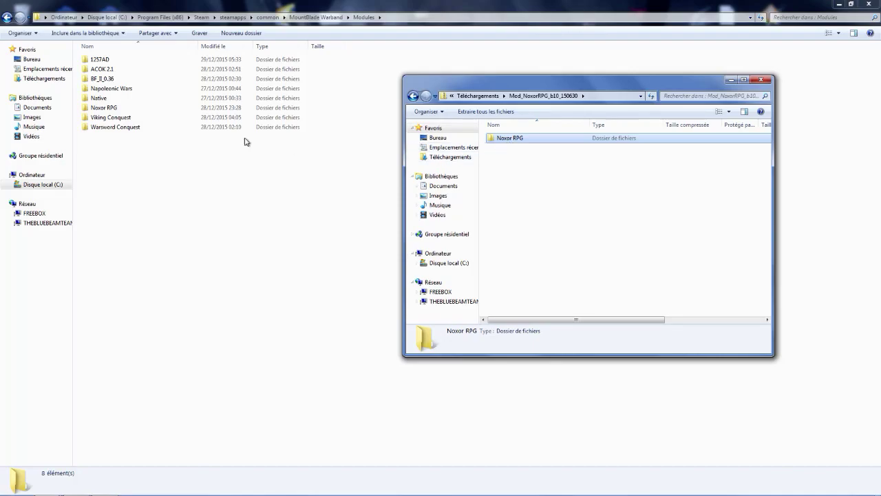
# Compare the Noxor RPG folder in Modules with the Noxor RPG folder in the reopened archive window.
pyautogui.click(102, 110)
pyautogui.moveTo(11, 490)
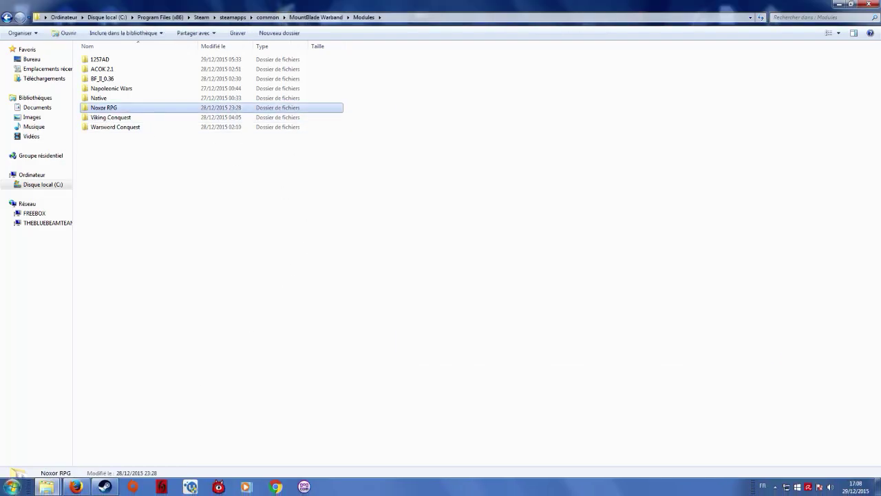
pyautogui.moveTo(46, 486)
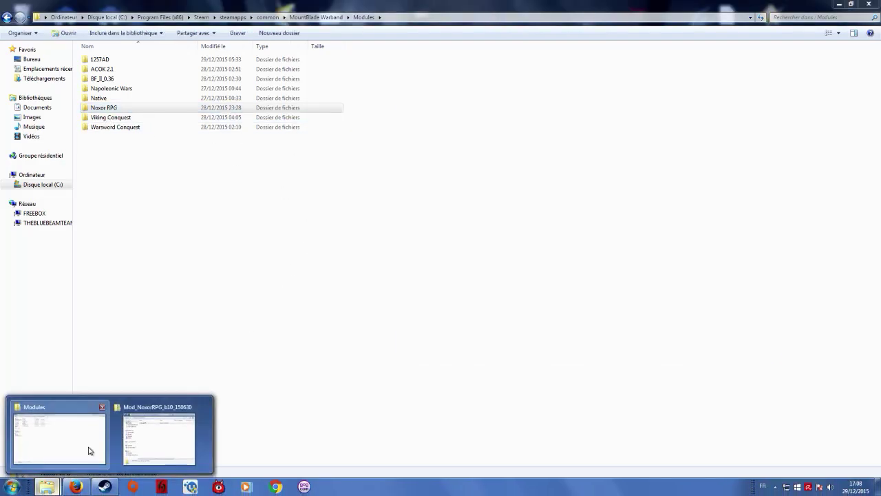
pyautogui.click(140, 441)
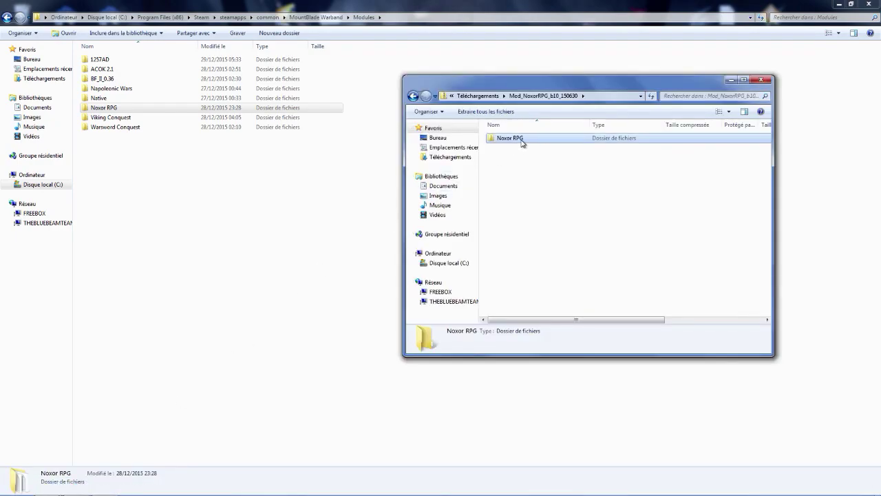
pyautogui.moveTo(521, 142); pyautogui.dragTo(549, 167)
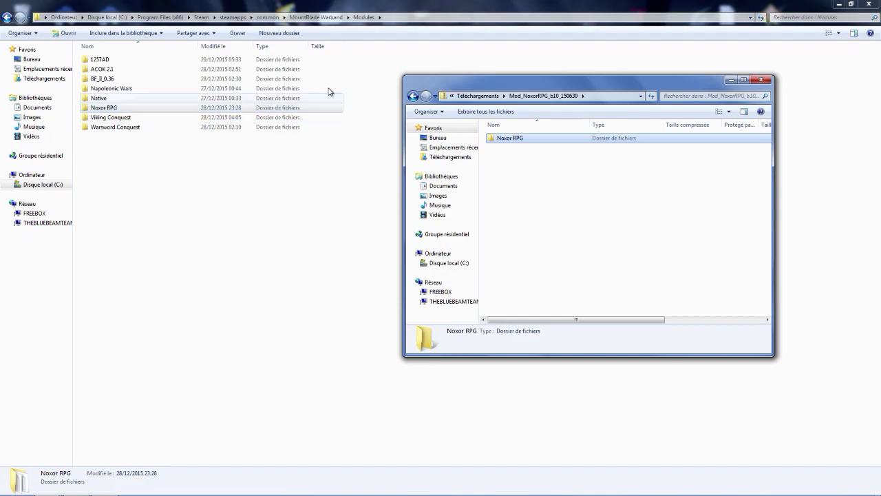
# Return to Téléchargements, select the 1257AD_1.13 installer for reference and close the downloads window.
pyautogui.click(413, 98)
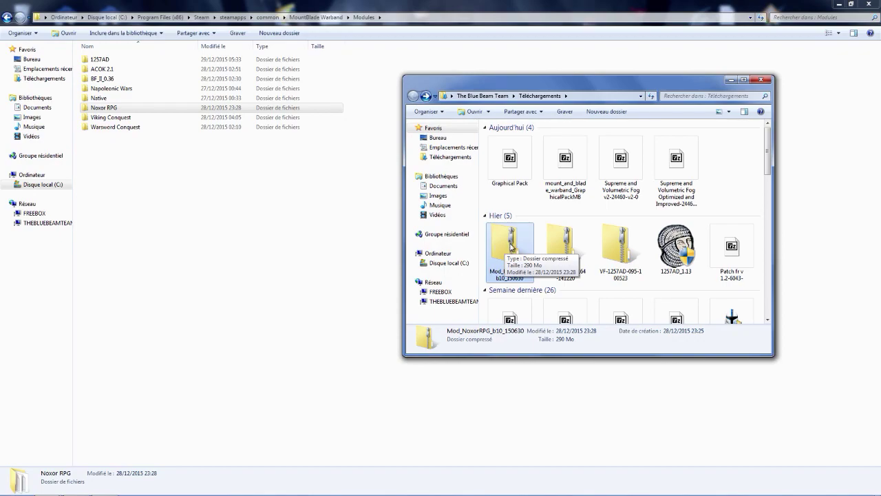
pyautogui.click(683, 255)
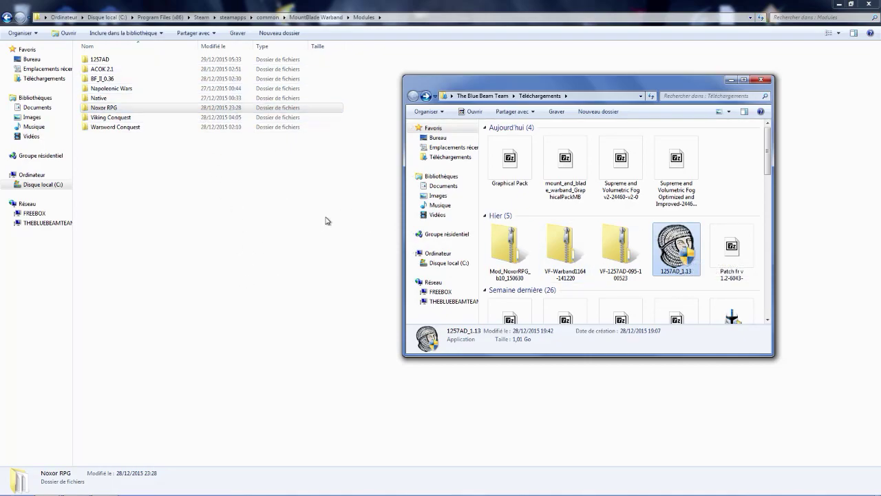
pyautogui.click(761, 79)
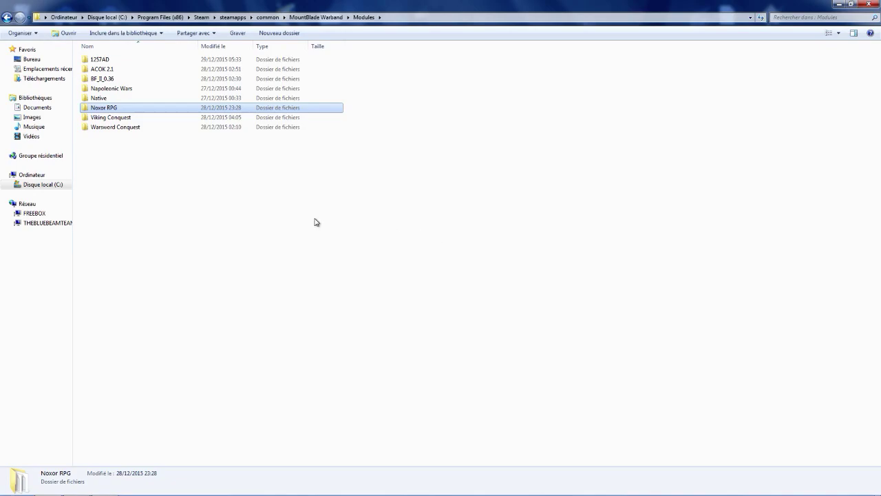
pyautogui.click(183, 199)
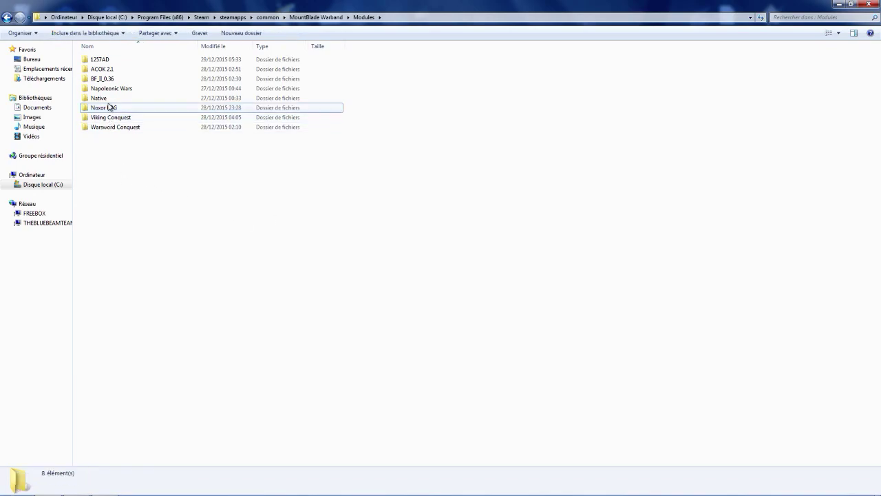
# Examine the languages folder inside the Noxor RPG module and return to the Modules folder.
pyautogui.doubleClick(118, 109)
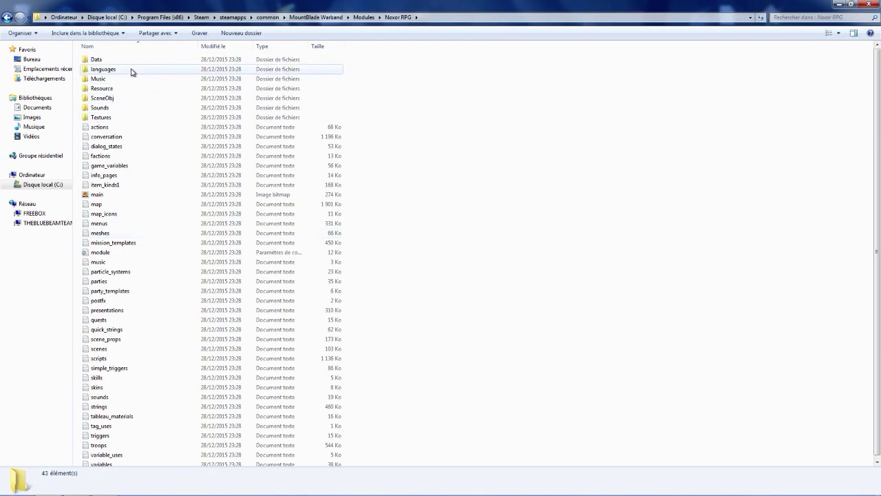
pyautogui.doubleClick(133, 71)
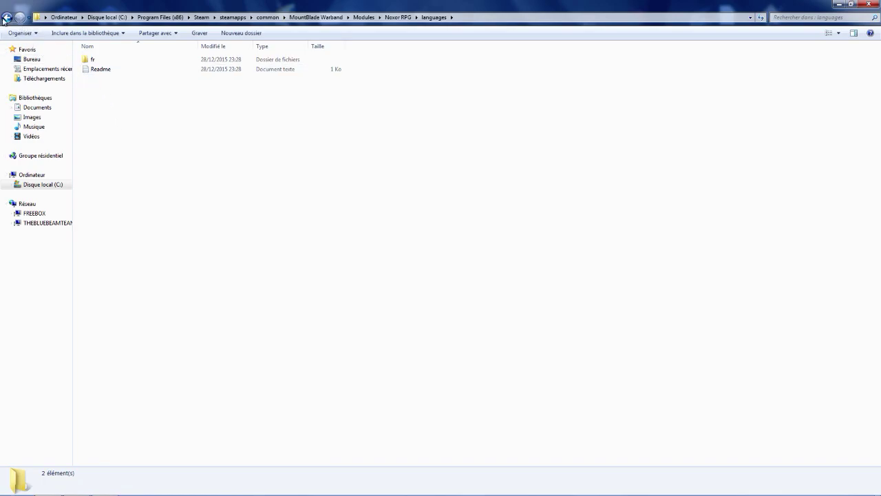
pyautogui.click(6, 18)
pyautogui.click(6, 17)
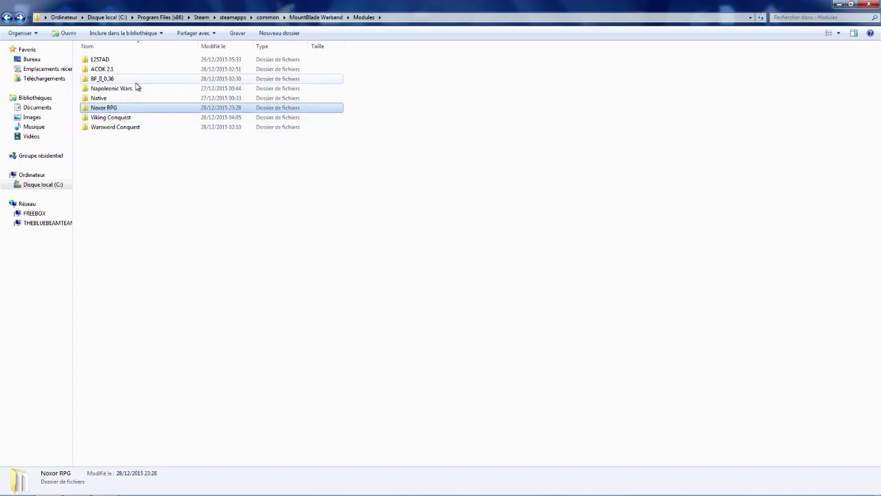
# Look through the contents of the Viking Conquest and 1257AD module folders, ending back in Modules.
pyautogui.doubleClick(145, 121)
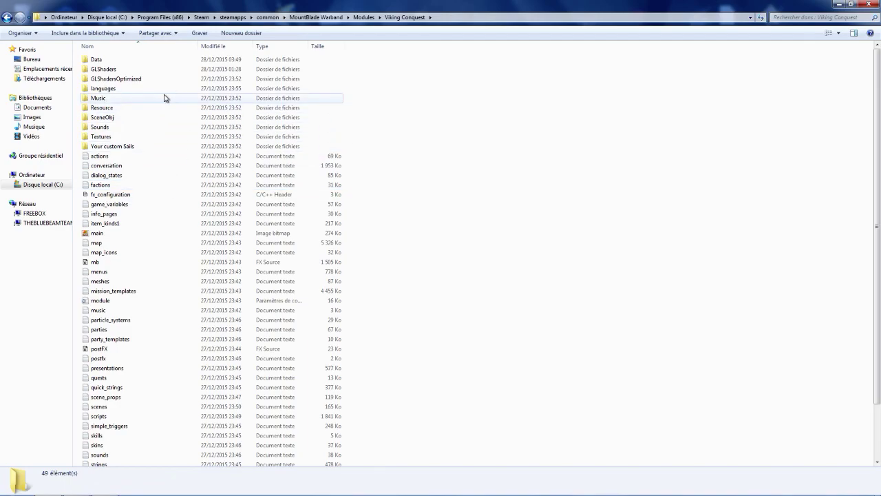
pyautogui.click(8, 16)
pyautogui.doubleClick(125, 65)
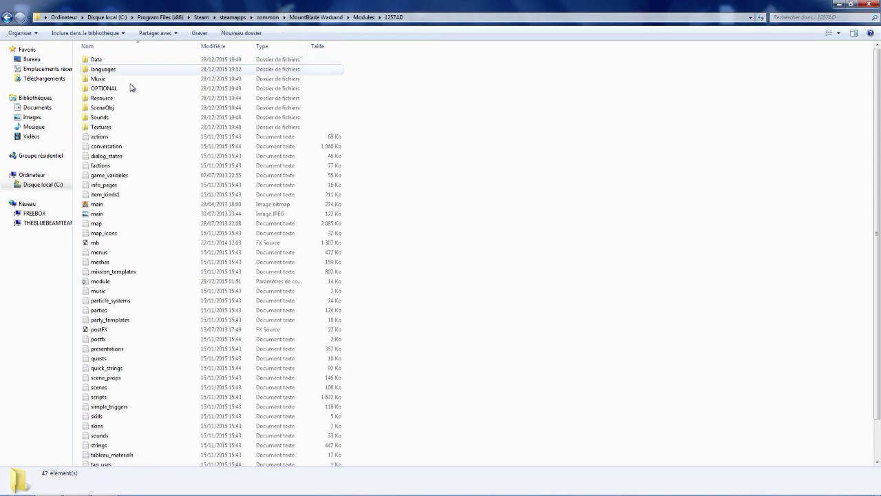
pyautogui.scroll(-1, 147, 197)
pyautogui.scroll(1, 147, 196)
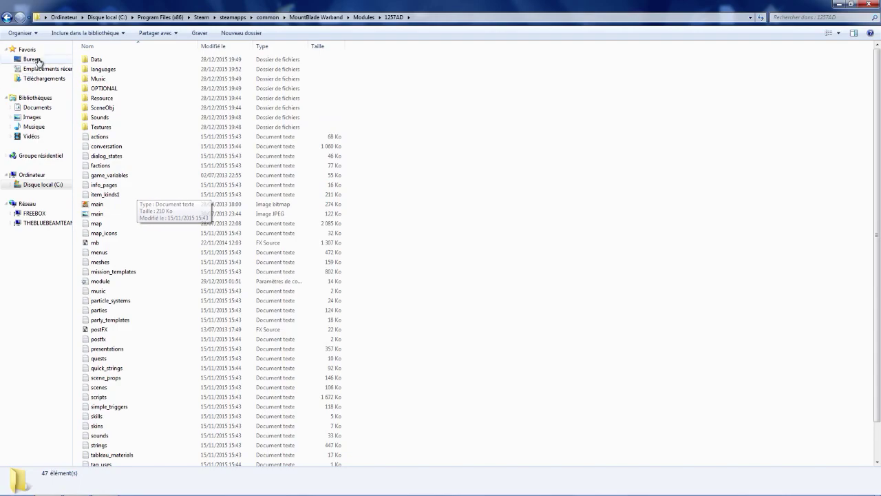
pyautogui.click(8, 17)
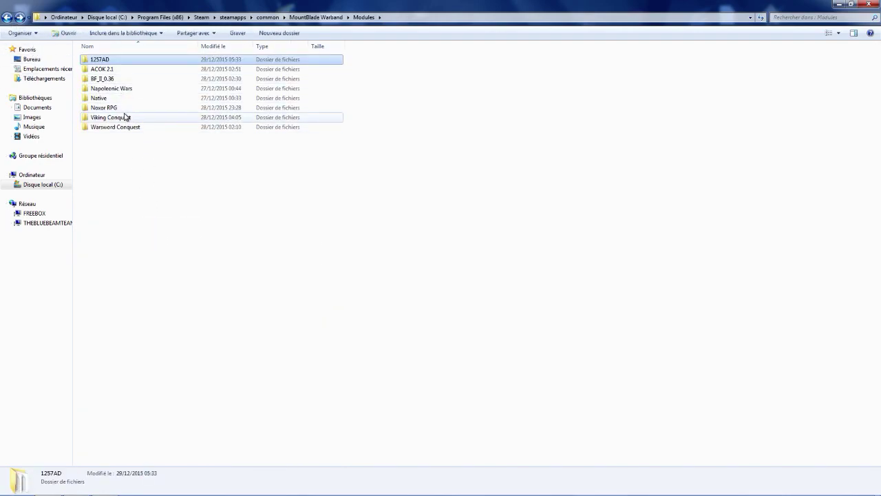
# Open the languages folder inside the Viking Conquest module.
pyautogui.moveTo(126, 117)
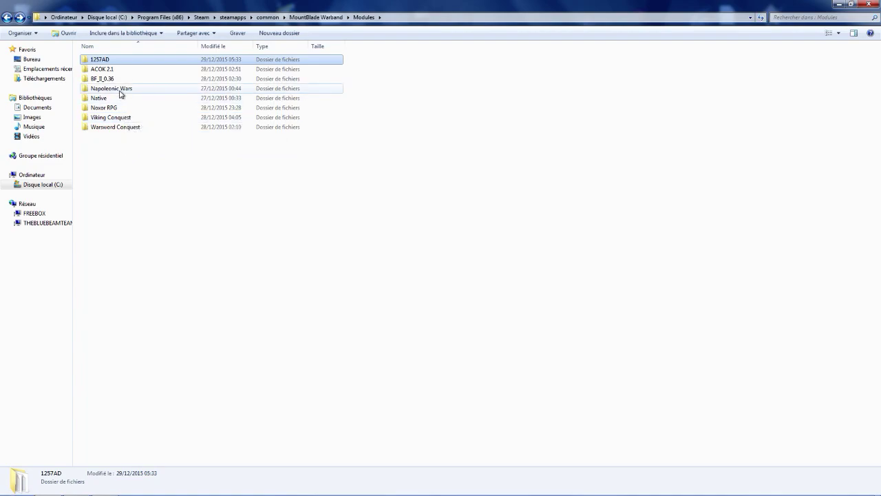
pyautogui.moveTo(121, 94)
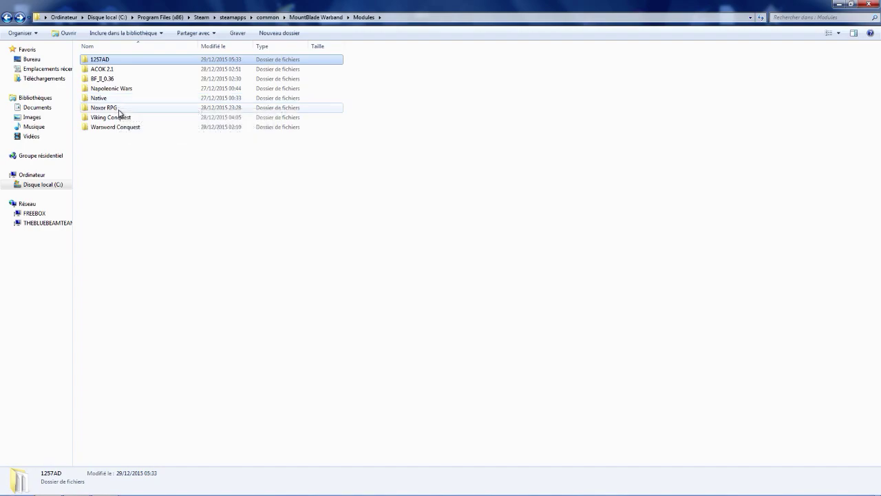
pyautogui.doubleClick(118, 119)
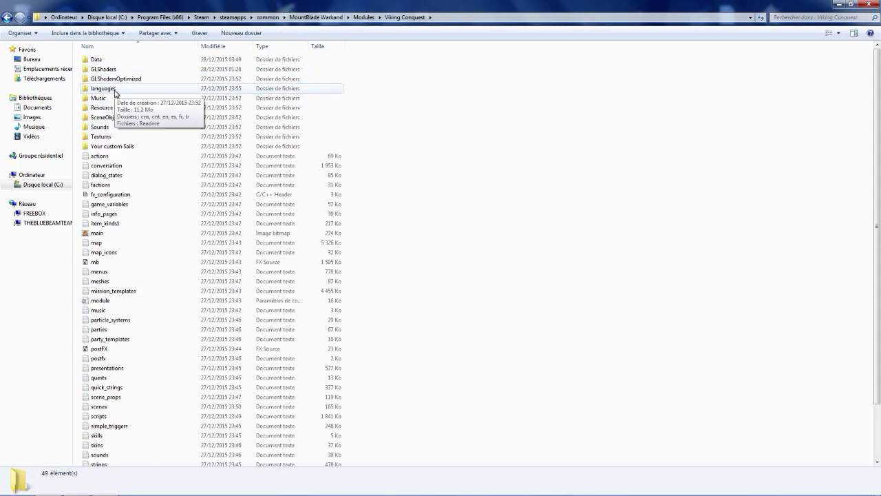
pyautogui.doubleClick(115, 93)
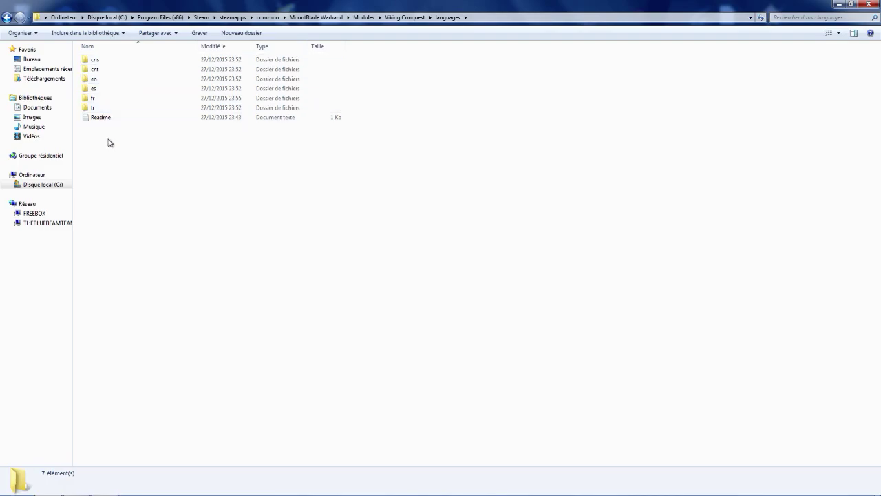
# Create a new folder in Viking Conquest's languages folder, keeping the default name.
pyautogui.rightClick(87, 127)
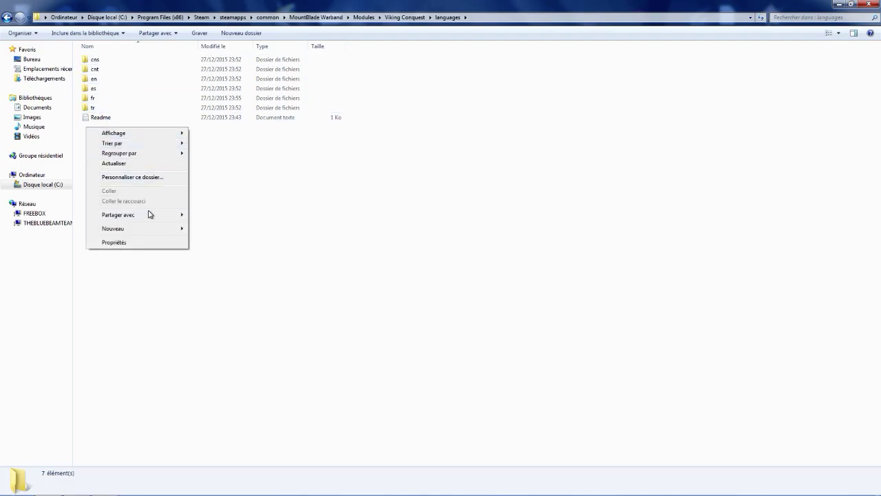
pyautogui.moveTo(183, 230)
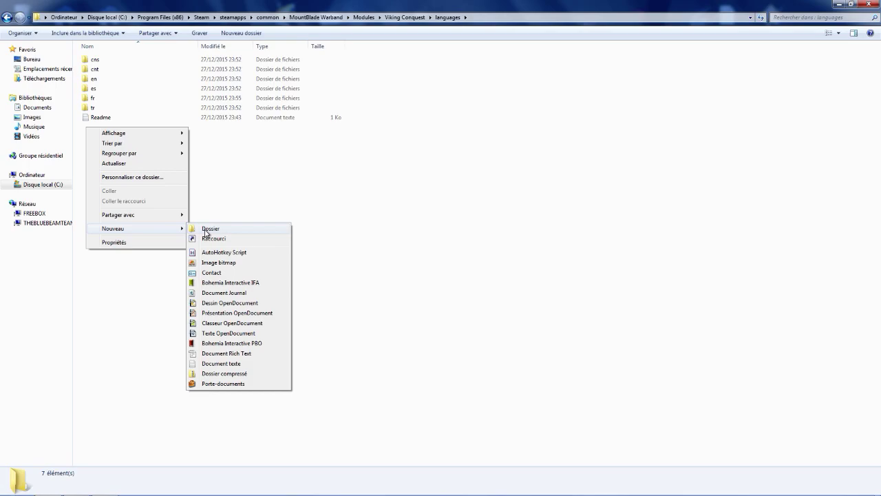
pyautogui.click(206, 232)
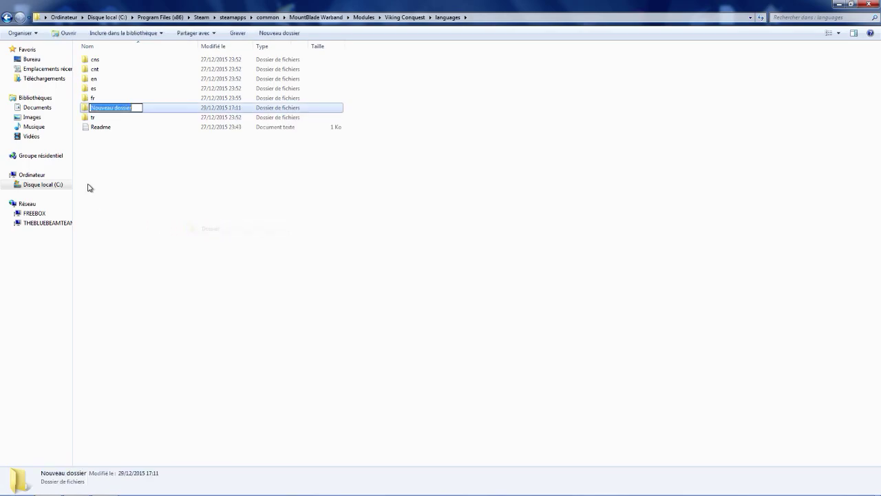
pyautogui.click(113, 120)
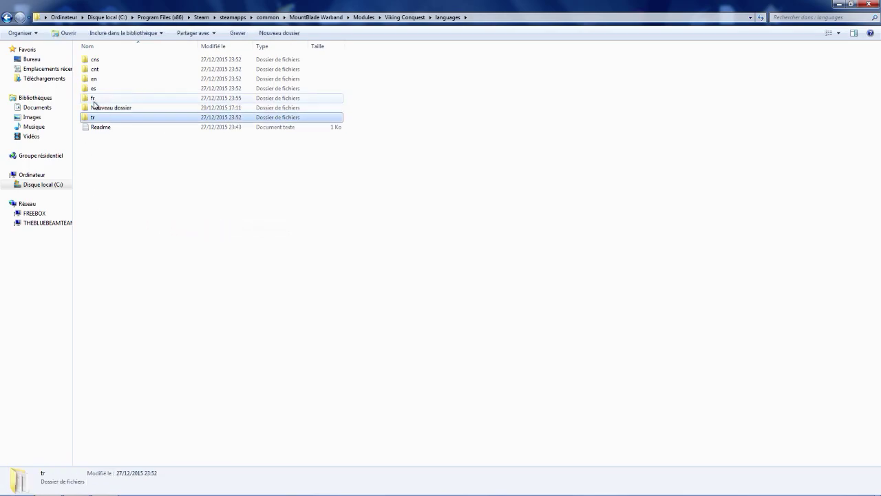
# Delete the Nouveau dossier folder from Viking Conquest's languages folder.
pyautogui.click(102, 110)
pyautogui.press('Delete')
pyautogui.press('Return')
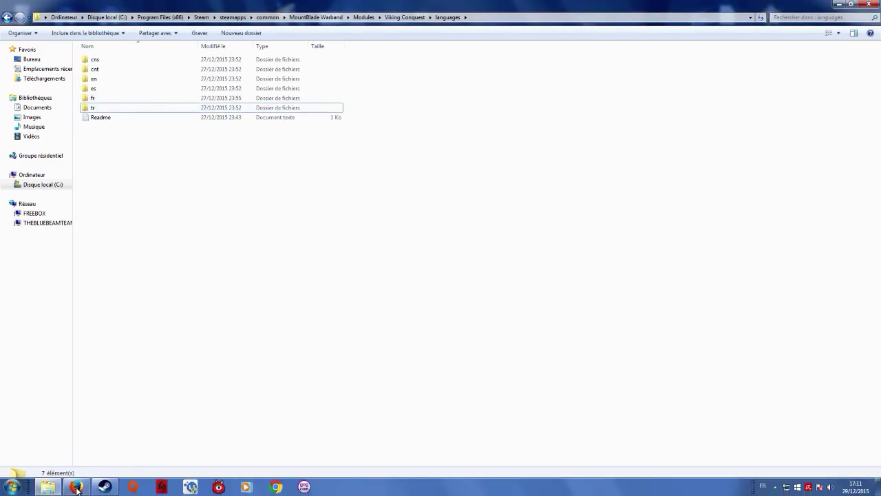
# Switch to Firefox to show the VF Mods Warband page with the French translations.
pyautogui.click(77, 487)
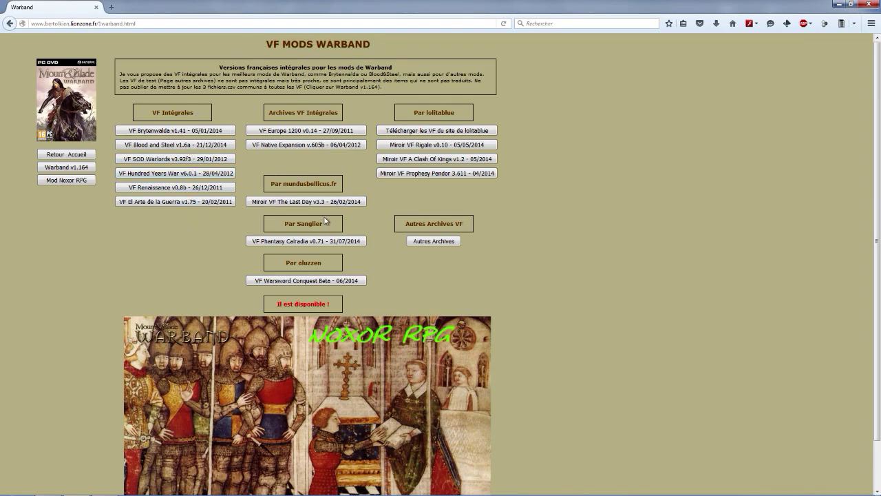
# View the Miroir VF The Last Day v3.3 download page and return to the VF Mods Warband page.
pyautogui.click(284, 204)
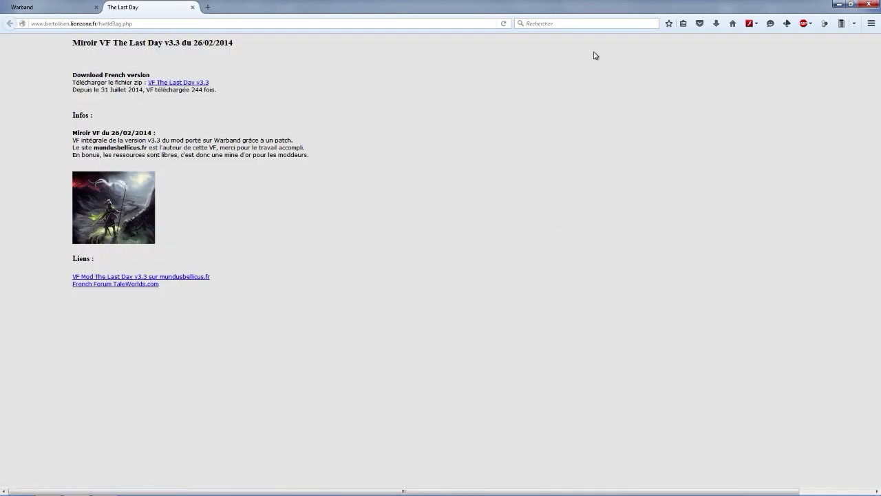
pyautogui.click(192, 7)
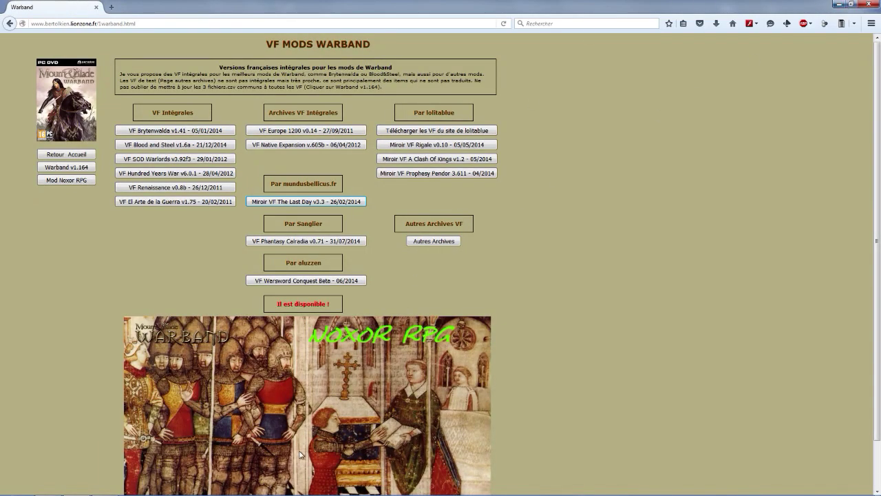
# Switch to Windows Explorer and open the VF-1257AD-095-100523 archive from the Téléchargements folder in a second window.
pyautogui.click(50, 486)
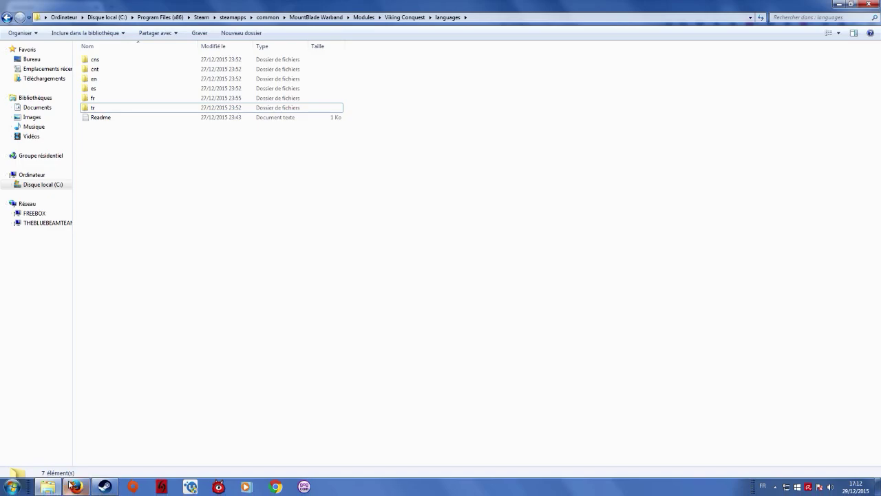
pyautogui.click(49, 487)
pyautogui.rightClick(49, 486)
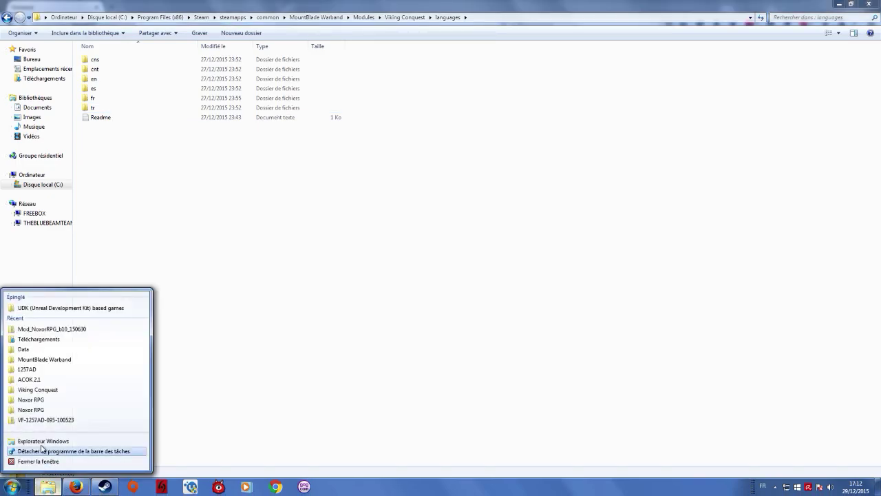
pyautogui.click(50, 340)
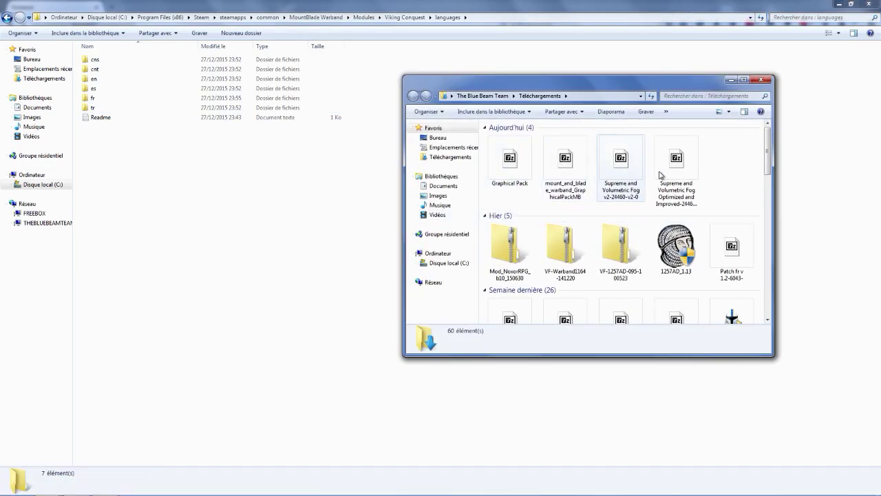
pyautogui.click(673, 173)
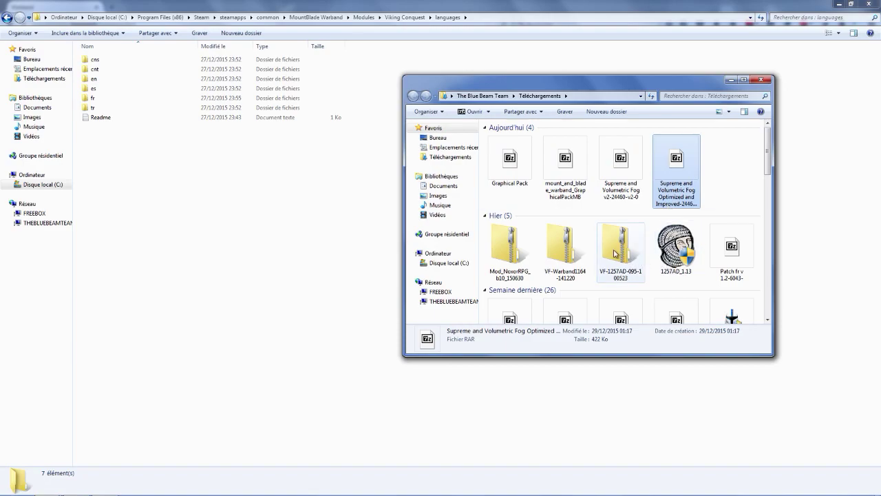
pyautogui.click(563, 255)
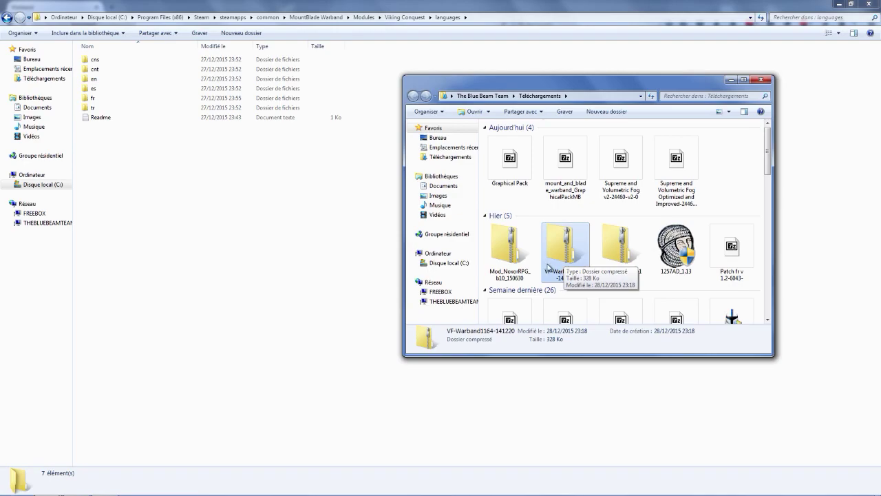
pyautogui.click(612, 265)
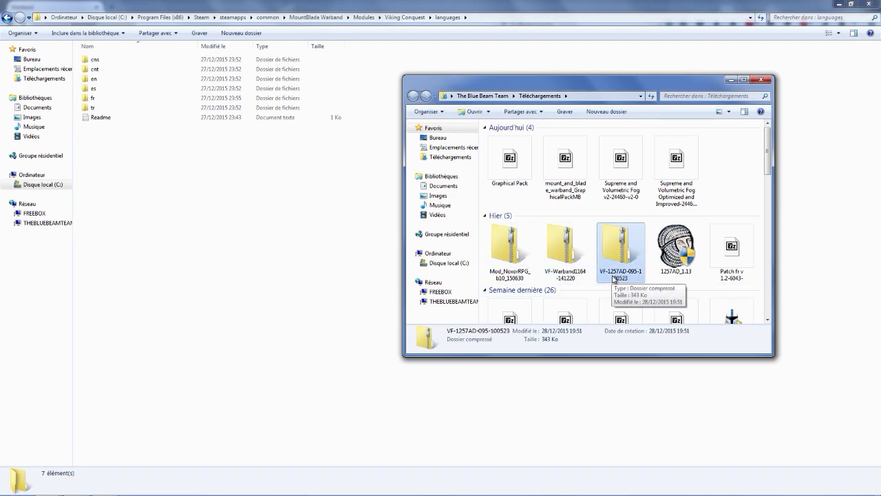
pyautogui.doubleClick(617, 253)
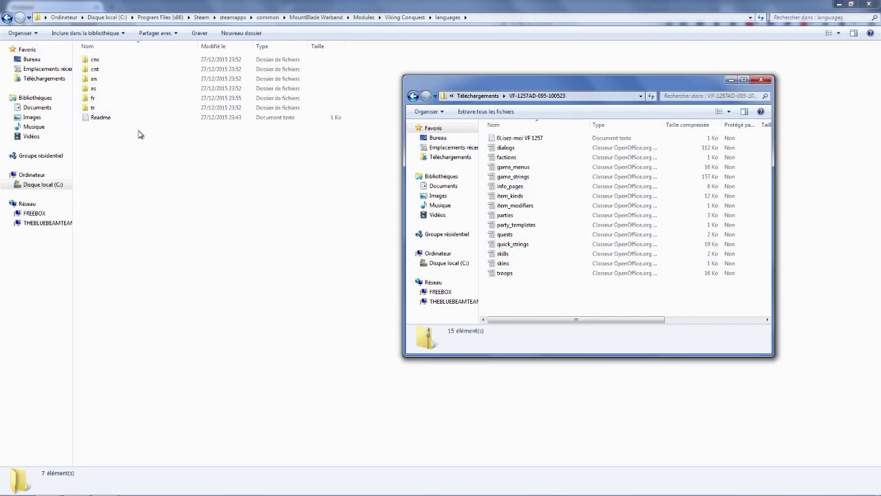
# Select the translation files from dialogs to troops in the archive, and highlight the fr folder in Viking Conquest's languages folder.
pyautogui.moveTo(484, 144); pyautogui.dragTo(584, 297)
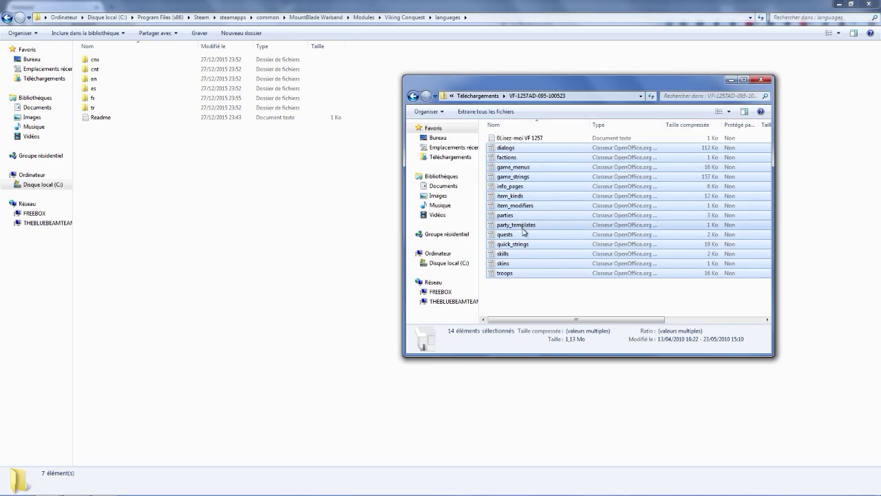
pyautogui.click(537, 295)
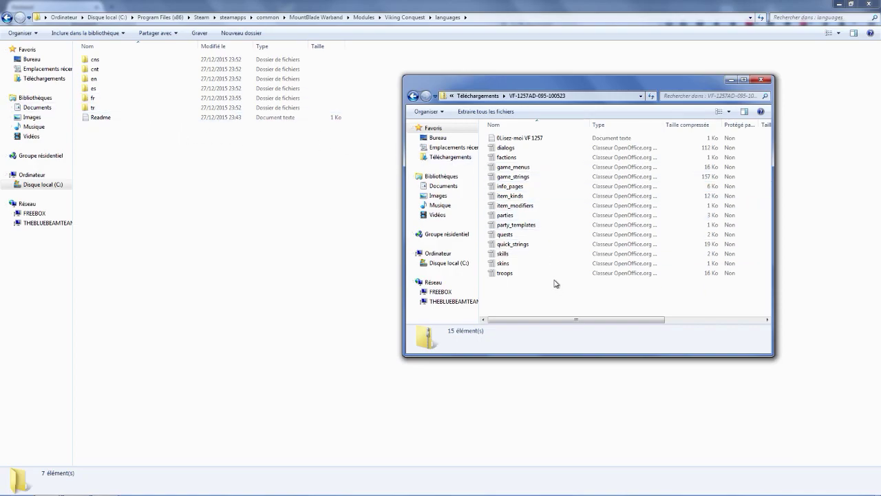
pyautogui.moveTo(537, 296); pyautogui.dragTo(128, 101)
pyautogui.click(128, 101)
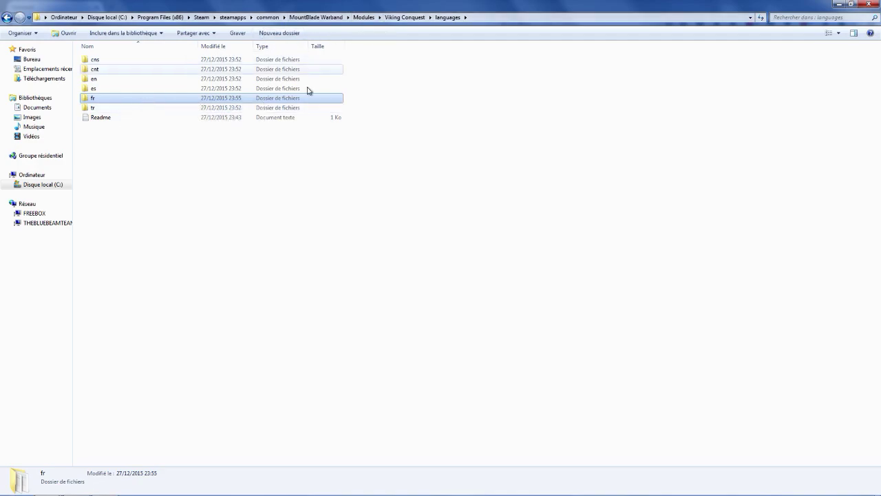
# Return to the Modules folder, open the 1257AD module's languages folder and select its fr folder.
pyautogui.click(6, 17)
pyautogui.click(6, 17)
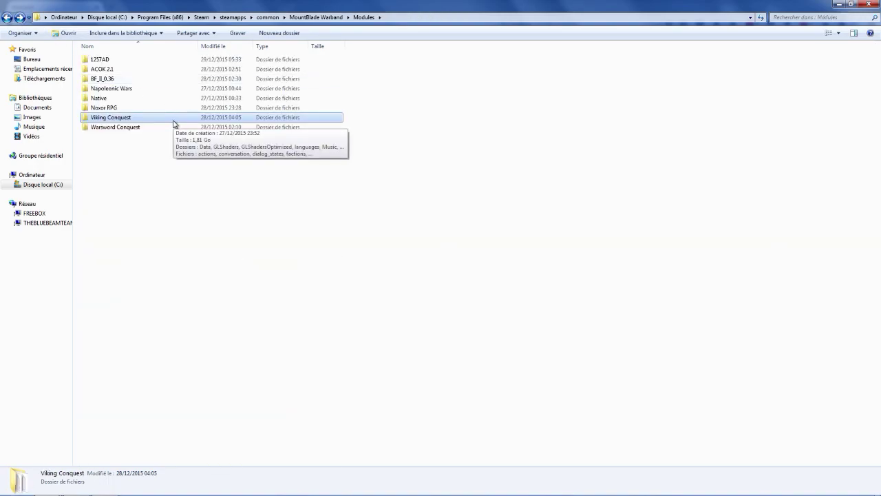
pyautogui.doubleClick(138, 61)
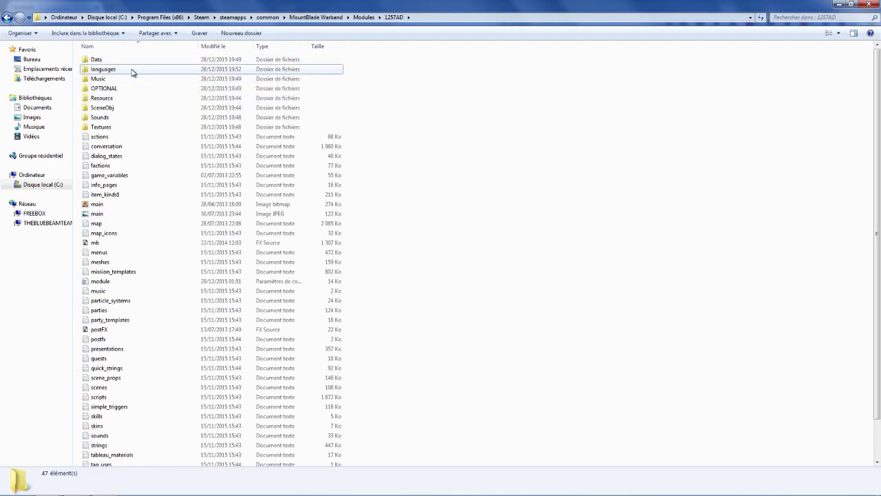
pyautogui.doubleClick(132, 71)
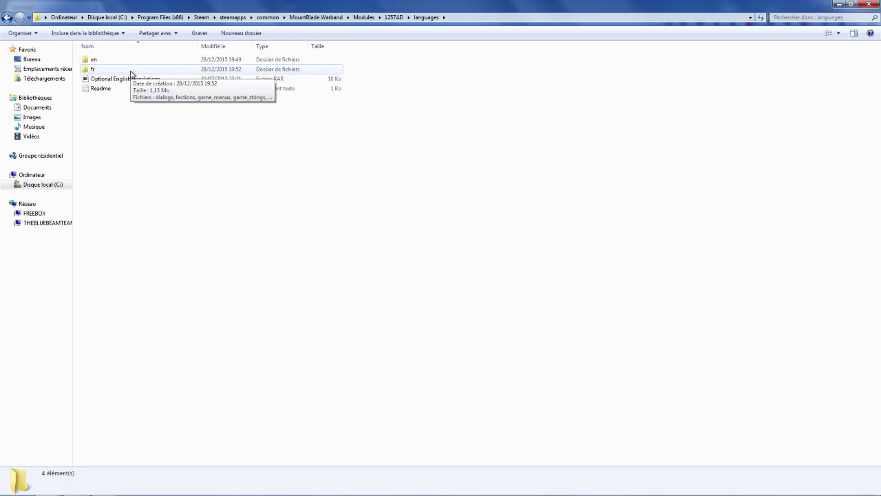
pyautogui.click(131, 72)
# Bring the VF-1257AD-095-100523 archive back over 1257AD's languages folder to view its files alongside the fr folder.
pyautogui.moveTo(320, 491)
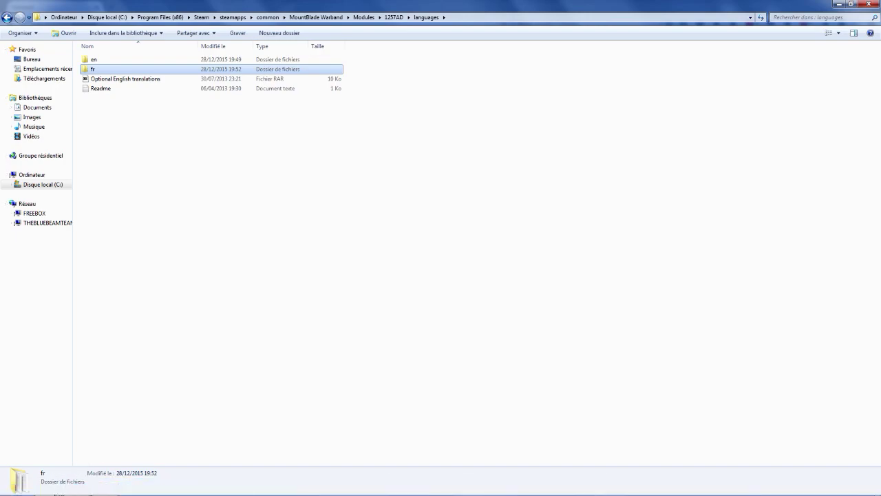
pyautogui.moveTo(48, 490)
pyautogui.click(160, 434)
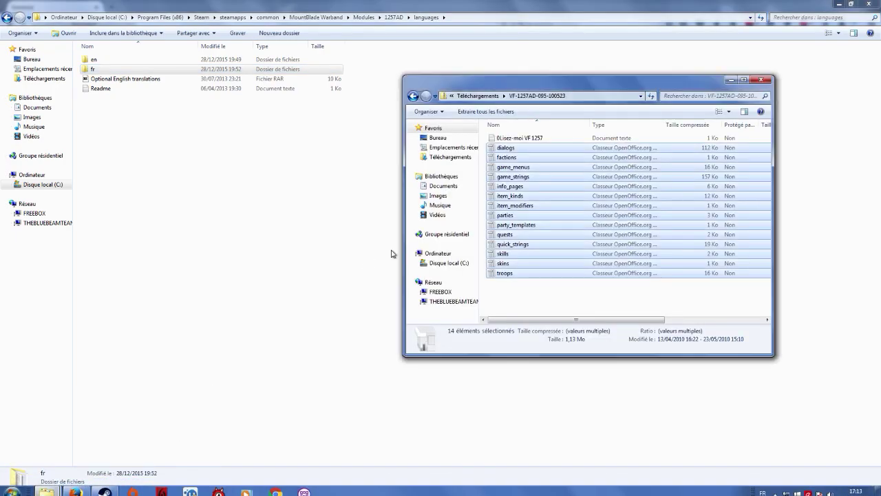
pyautogui.click(554, 299)
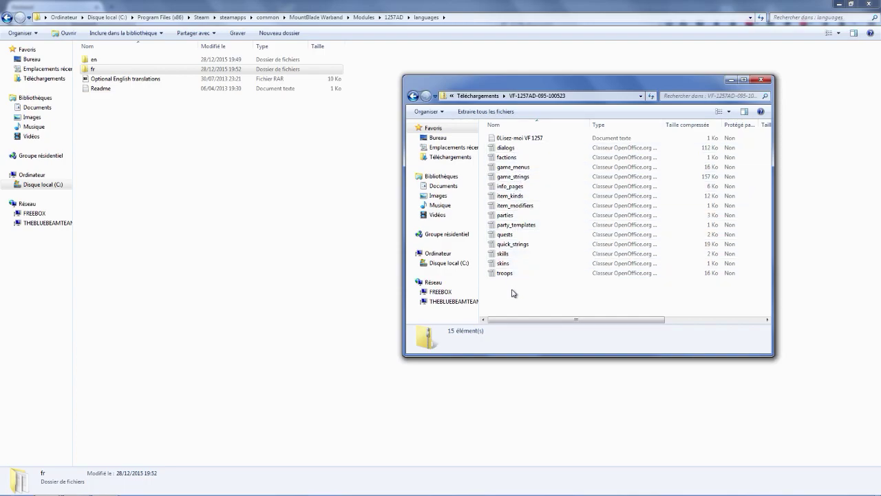
pyautogui.click(91, 70)
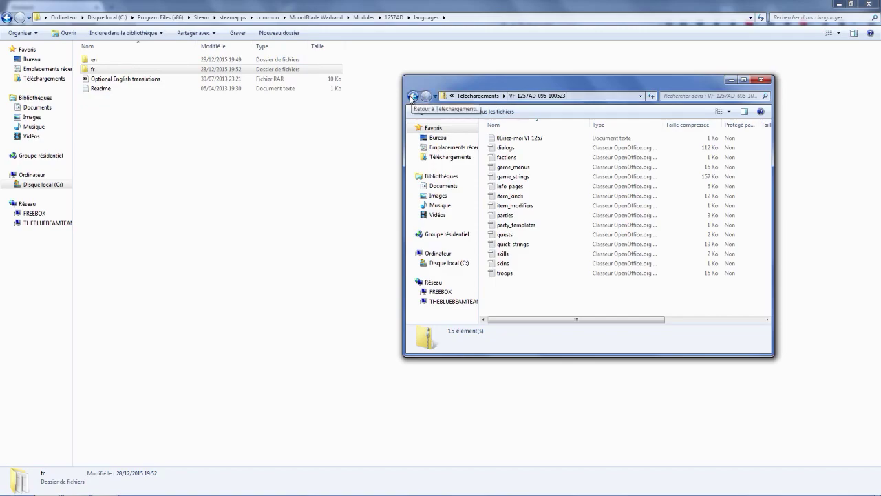
pyautogui.rightClick(86, 102)
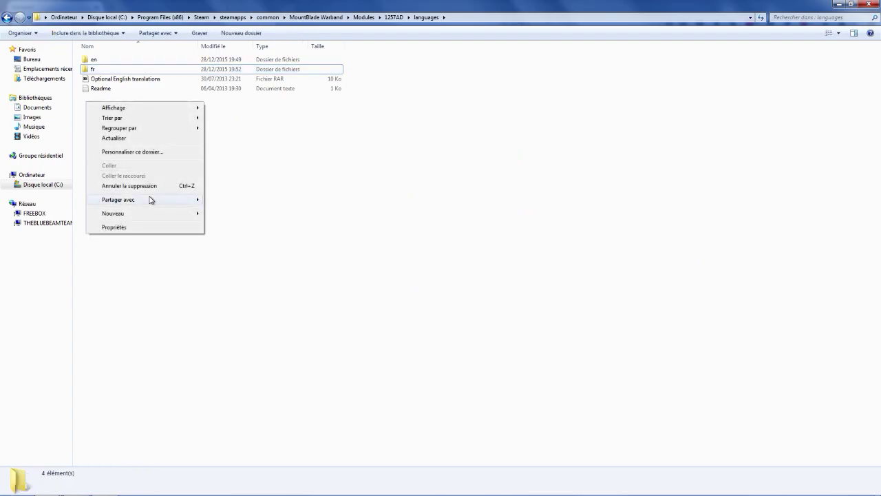
pyautogui.moveTo(157, 214)
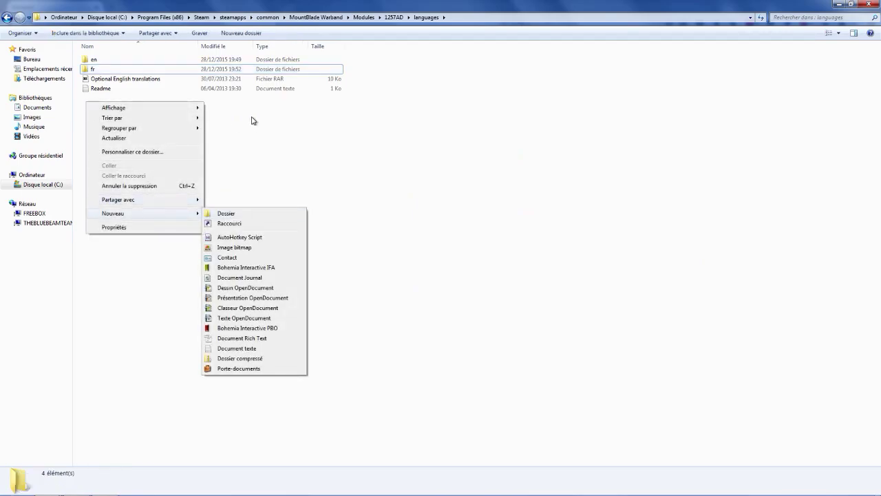
pyautogui.click(255, 137)
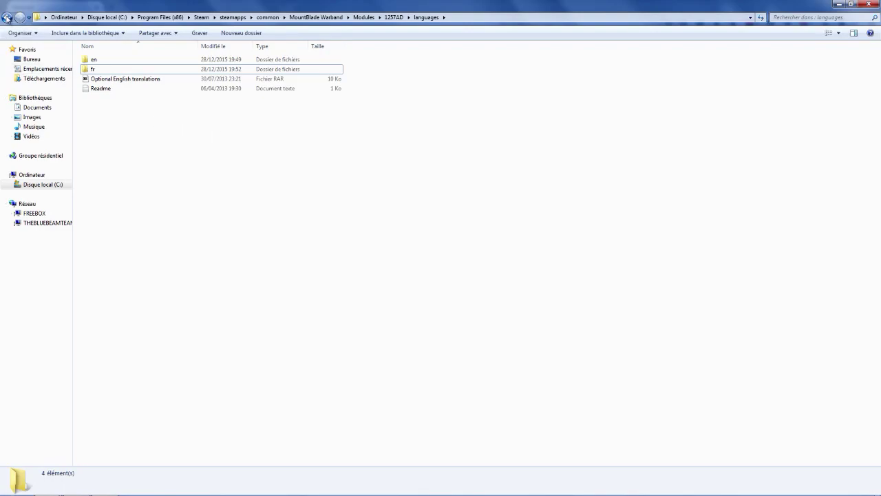
# Go back up to the MountBlade Warband folder and launch the mb_warband application.
pyautogui.click(7, 17)
pyautogui.click(6, 17)
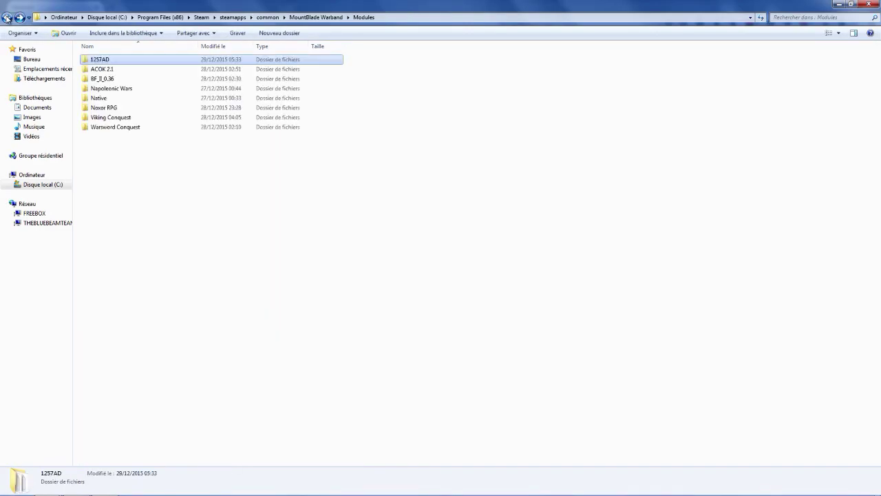
pyautogui.click(7, 17)
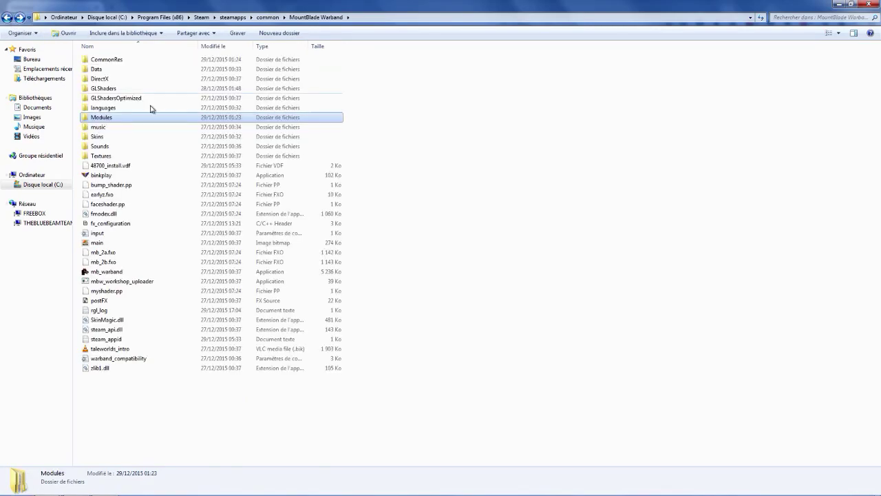
pyautogui.click(170, 274)
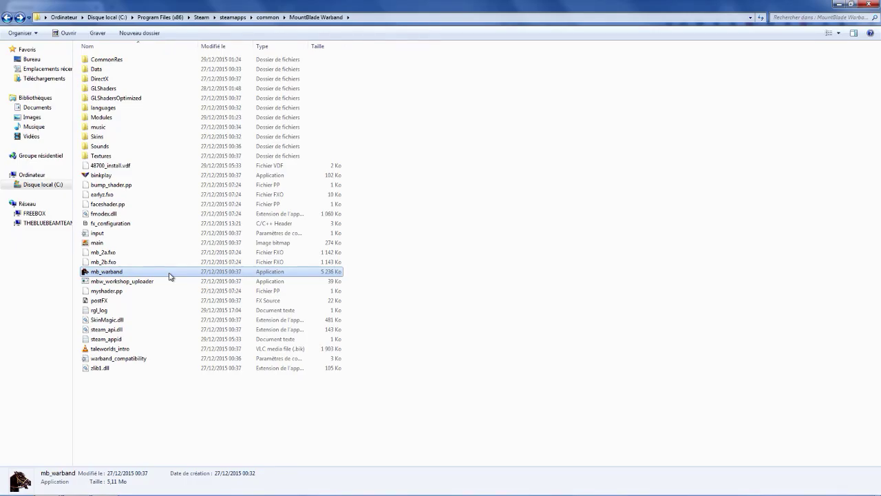
pyautogui.doubleClick(169, 276)
pyautogui.click(484, 281)
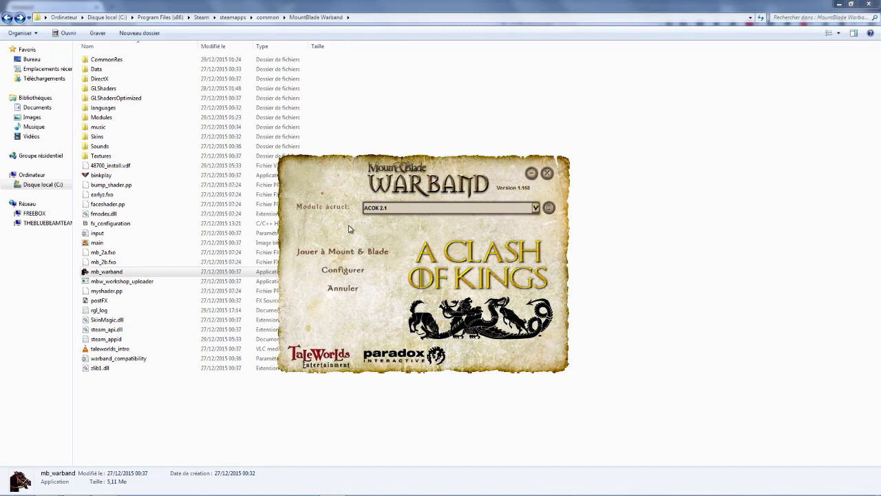
# Look through the launcher's module list and set the current module to Native.
pyautogui.click(535, 208)
pyautogui.scroll(1, 440, 228)
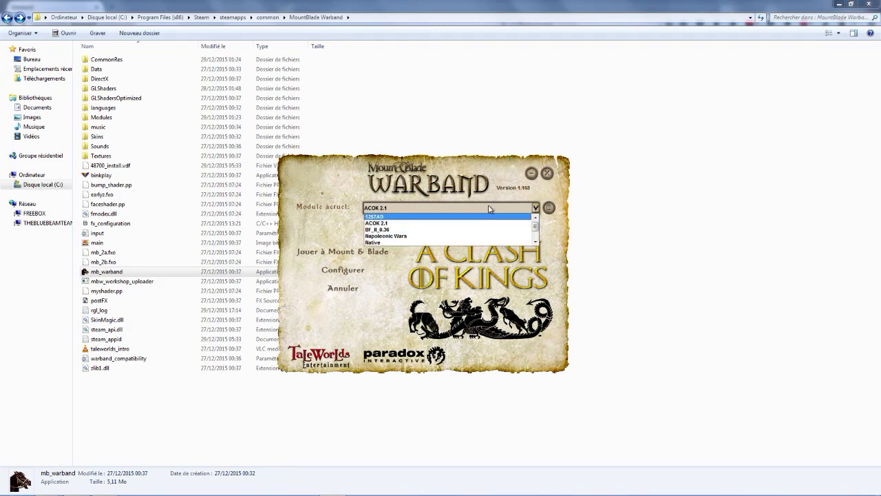
pyautogui.click(506, 206)
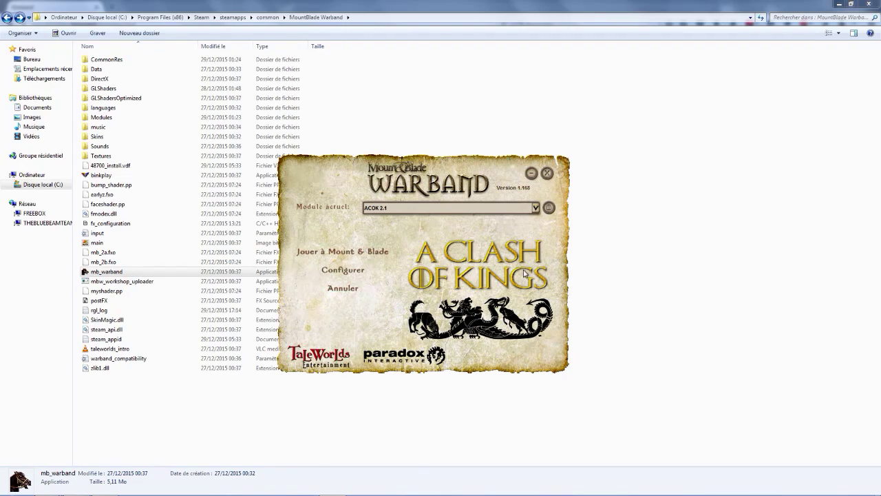
pyautogui.click(536, 207)
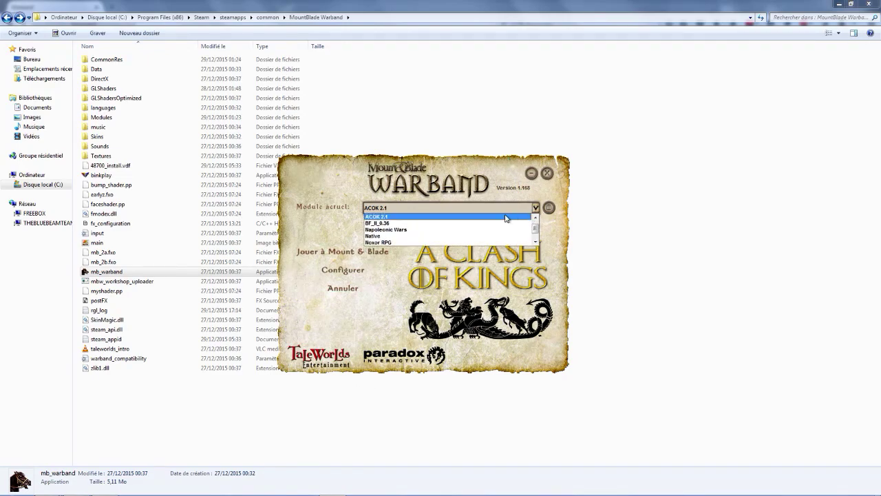
pyautogui.click(468, 236)
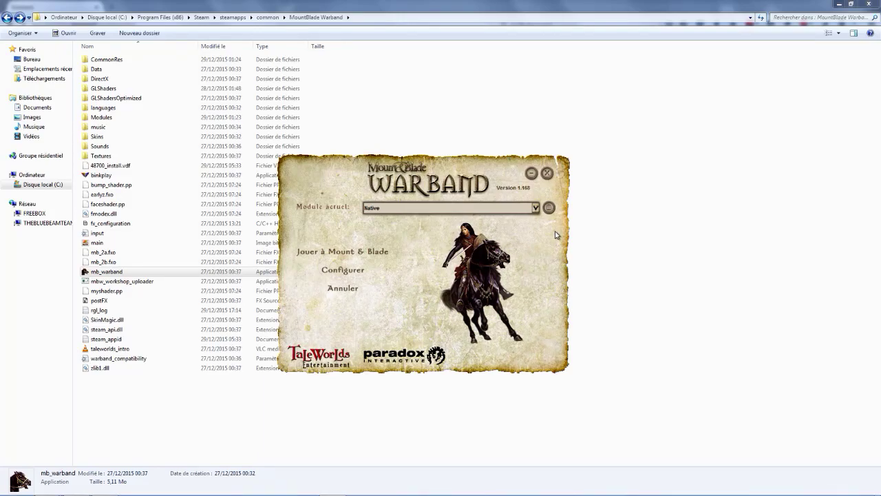
# Compare the launcher's module list with the mod folders inside the game's Modules folder.
pyautogui.click(535, 207)
pyautogui.scroll(1, 463, 220)
pyautogui.scroll(-1, 465, 221)
pyautogui.scroll(3, 465, 221)
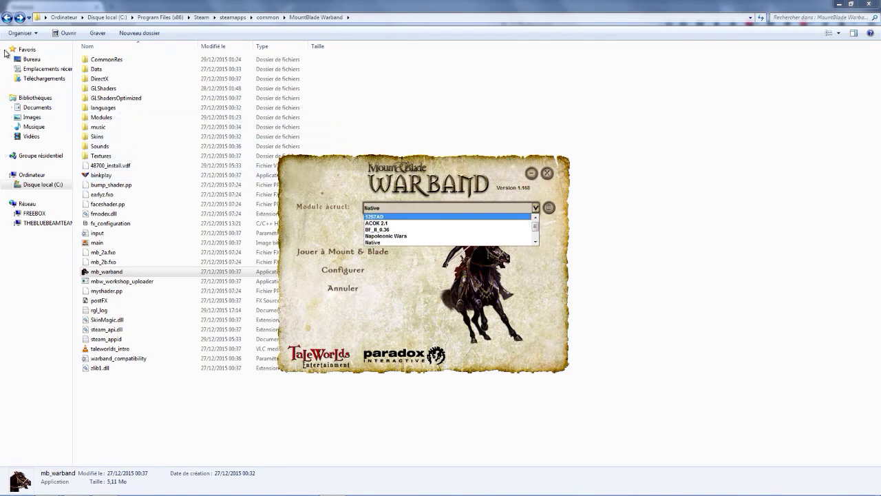
pyautogui.doubleClick(112, 118)
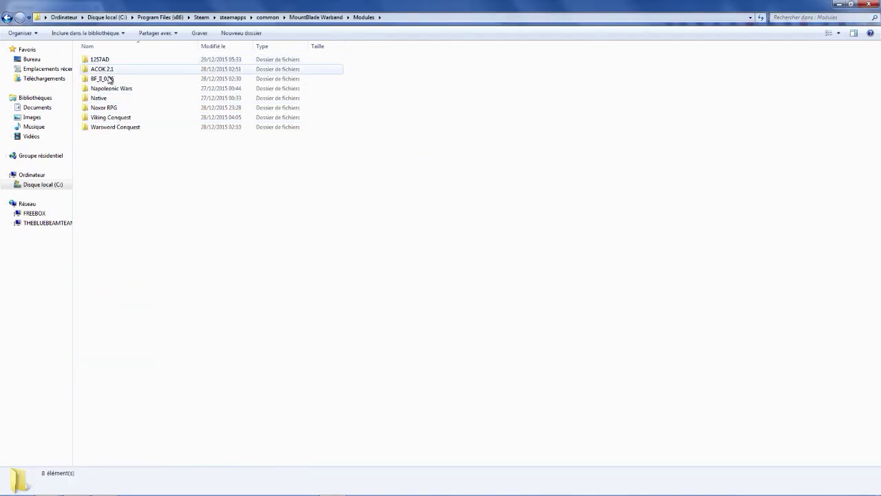
pyautogui.moveTo(147, 494)
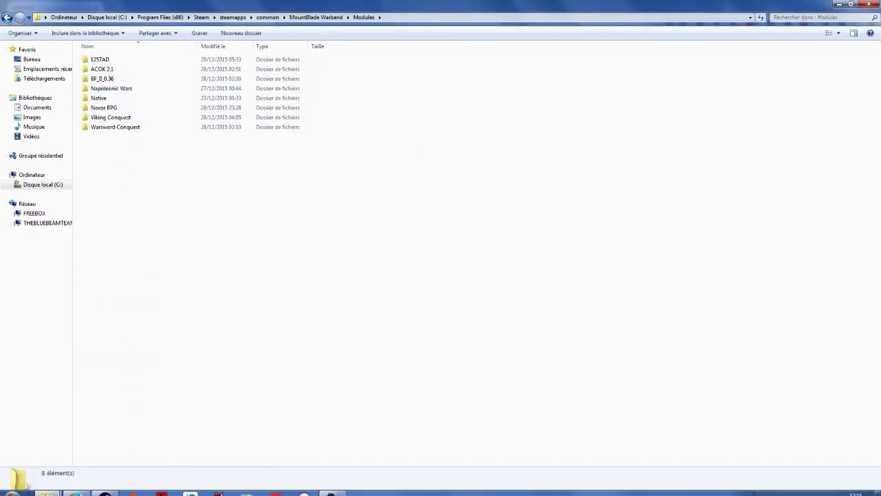
# Bring the Warband launcher back to the front and set the current module to 1257AD.
pyautogui.click(332, 487)
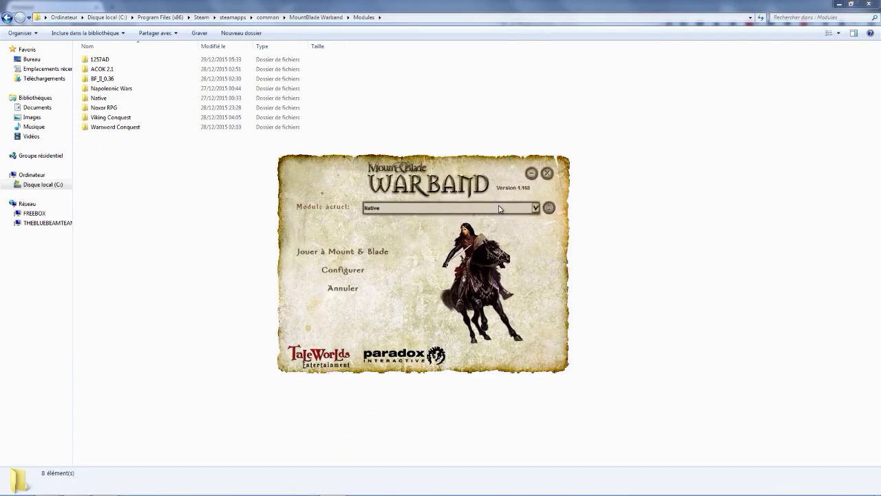
pyautogui.click(535, 207)
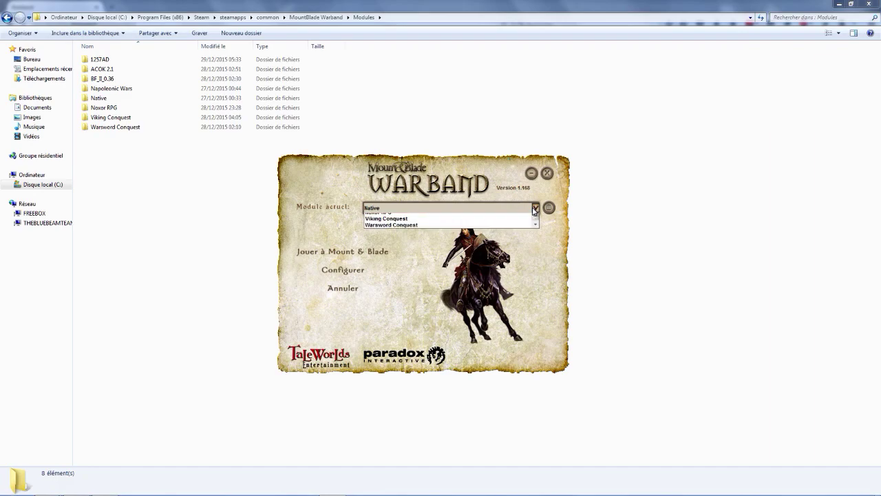
pyautogui.scroll(1, 466, 220)
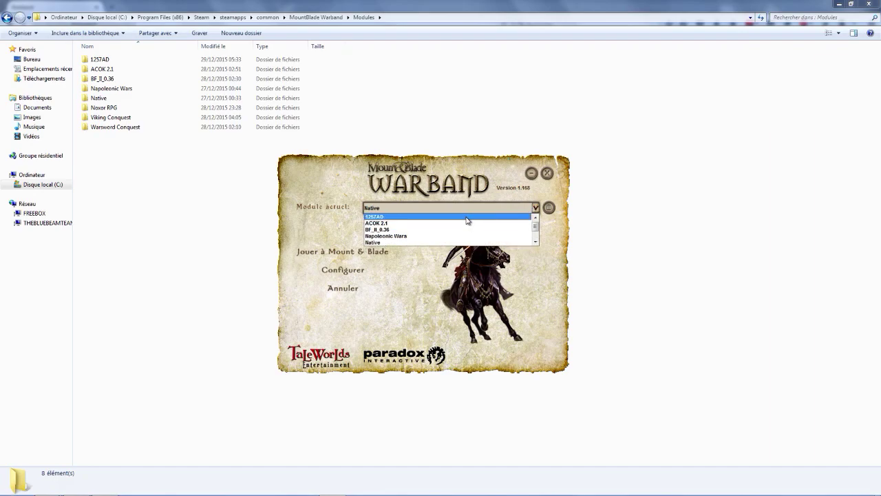
pyautogui.click(467, 218)
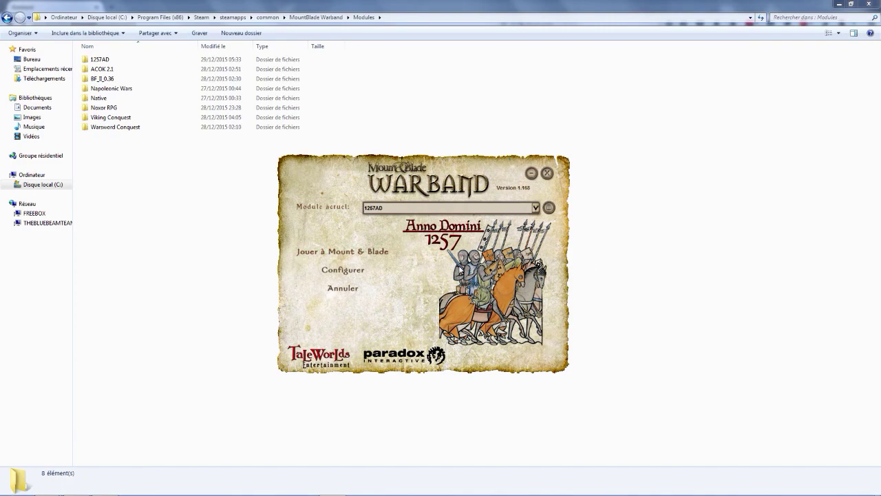
# Switch the current module through ACOK 2.1, BF_II_0.36 and Native, ending on Noxor RPG.
pyautogui.click(535, 208)
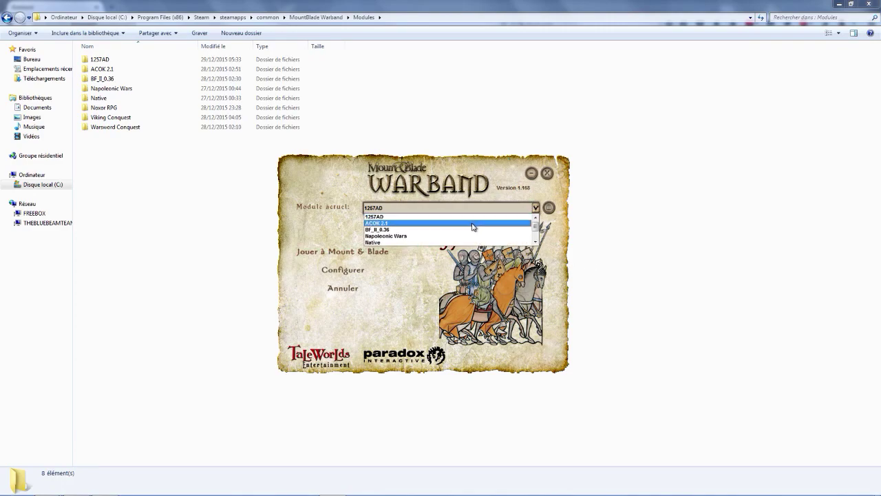
pyautogui.click(475, 223)
pyautogui.click(535, 208)
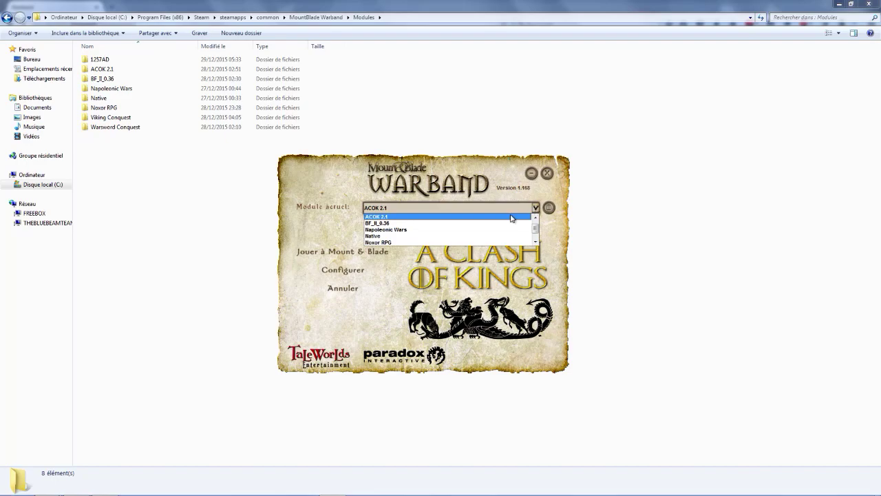
pyautogui.click(478, 223)
pyautogui.click(534, 208)
pyautogui.click(487, 230)
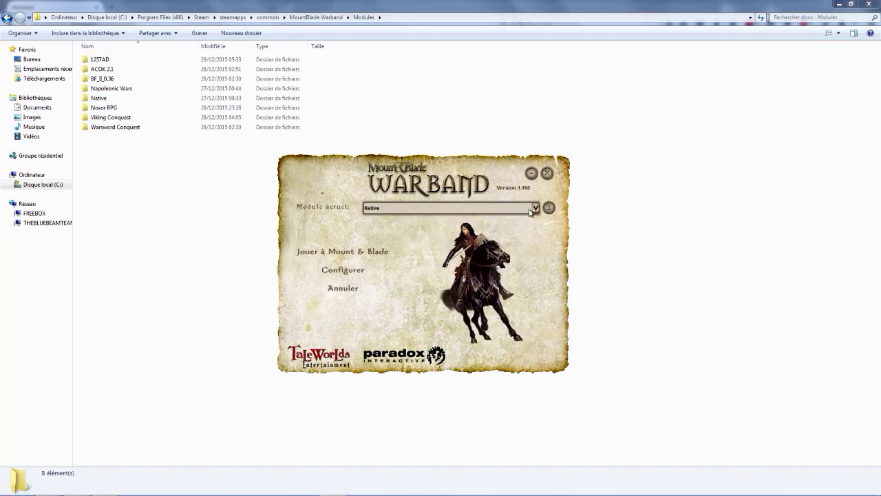
pyautogui.click(535, 208)
pyautogui.click(487, 229)
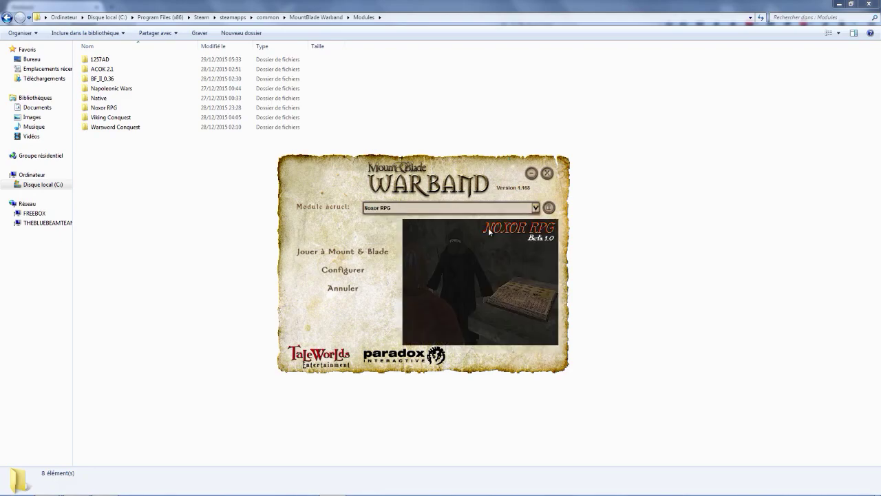
# Look through the launcher's module list again, leave Noxor RPG selected, and close the launcher.
pyautogui.click(535, 208)
pyautogui.scroll(1, 434, 232)
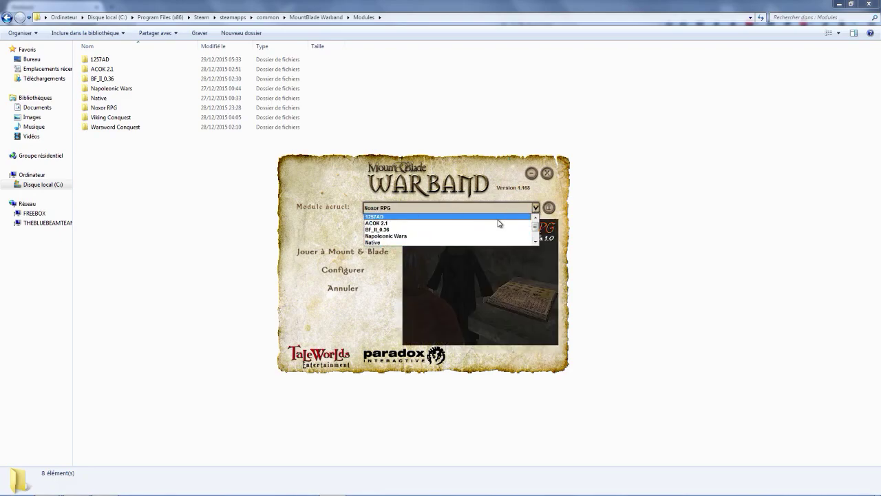
pyautogui.click(535, 208)
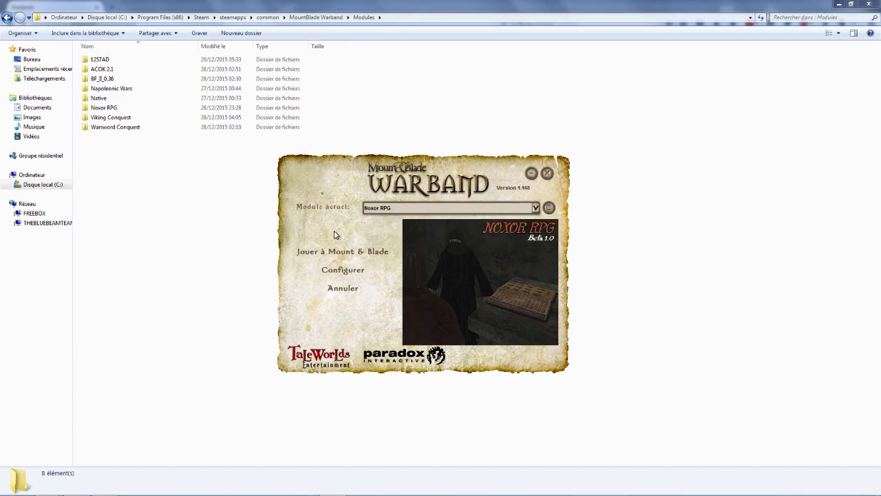
pyautogui.click(512, 208)
pyautogui.scroll(1, 422, 221)
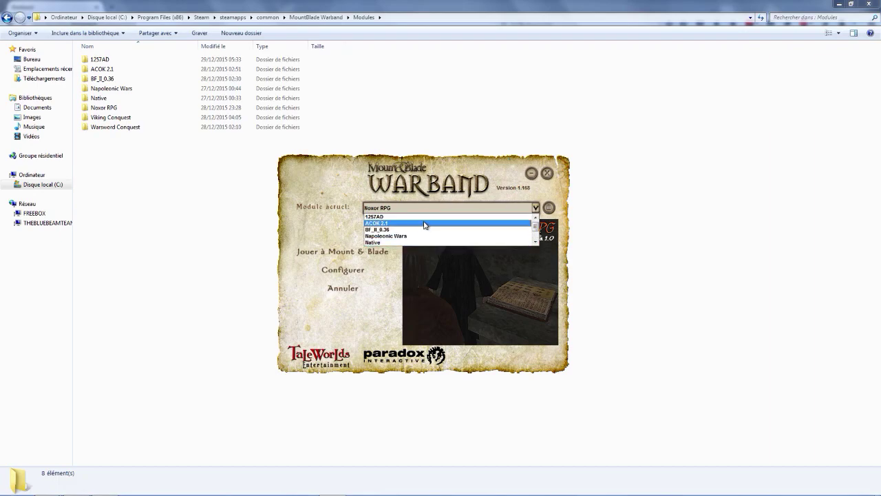
pyautogui.click(536, 210)
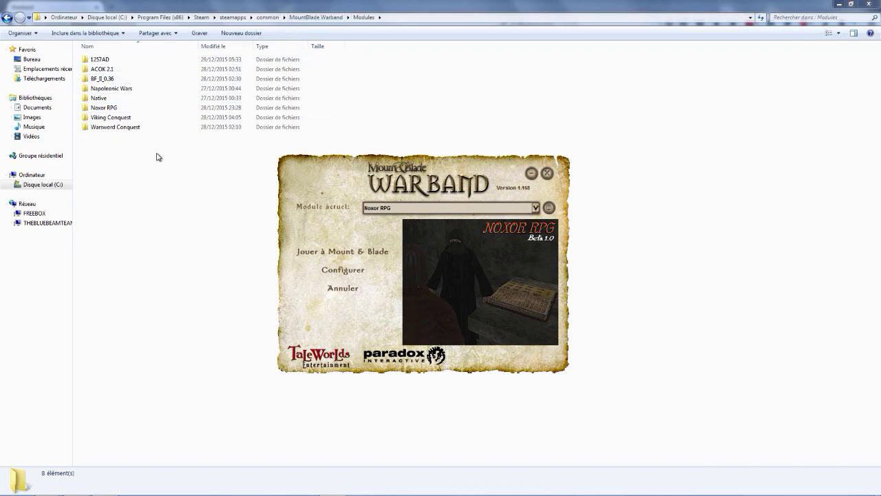
pyautogui.click(547, 173)
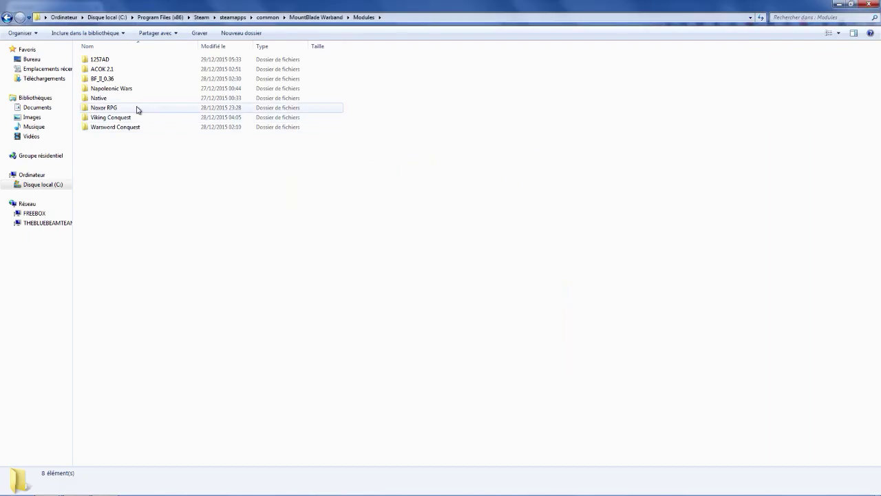
# Select the Noxor RPG folder in Modules, switch to Firefox and open the Mod Noxor RPG page from the VF Mods Warband site.
pyautogui.click(121, 108)
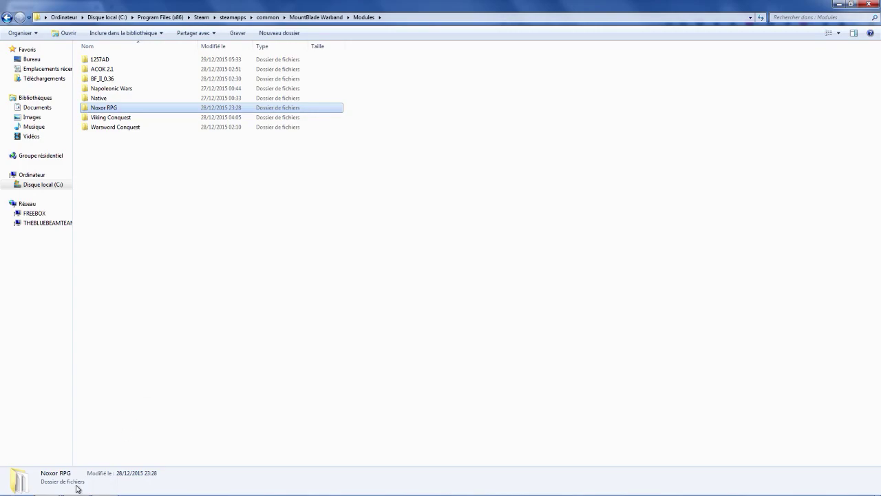
pyautogui.moveTo(73, 490)
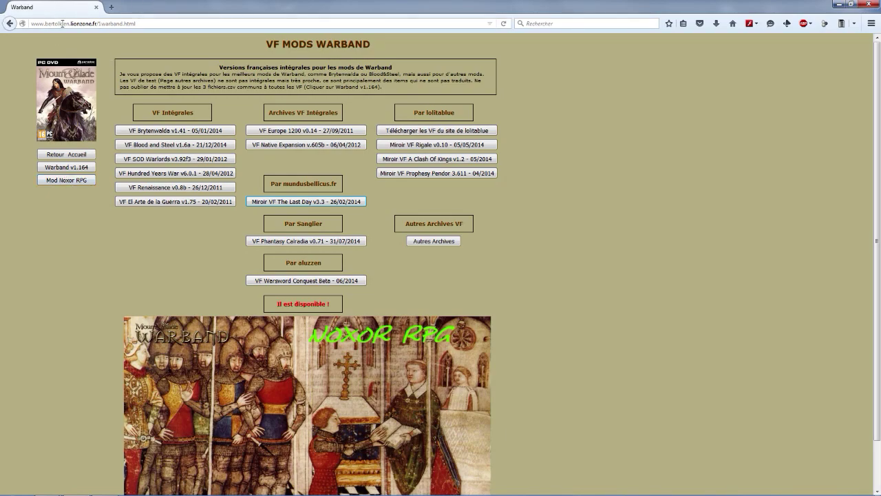
pyautogui.click(63, 181)
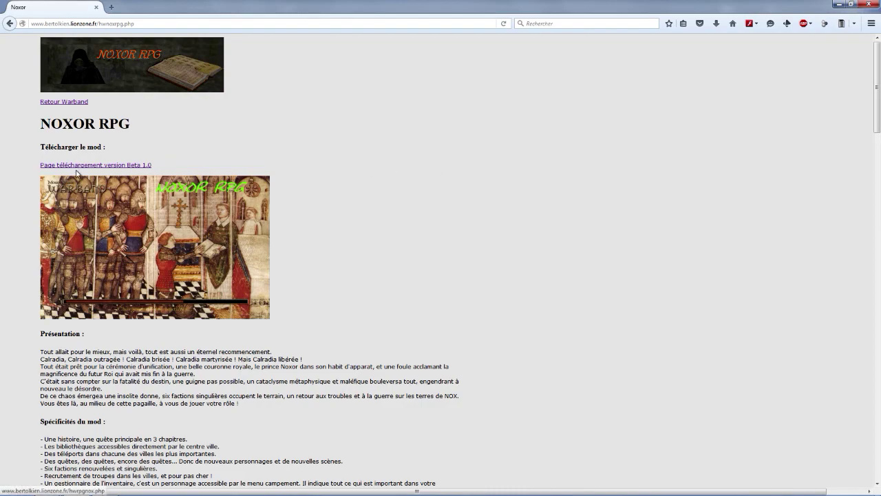
# Read through the Noxor RPG page, examining the presentation, the mod's features, the factions and their images.
pyautogui.scroll(-2, 480, 212)
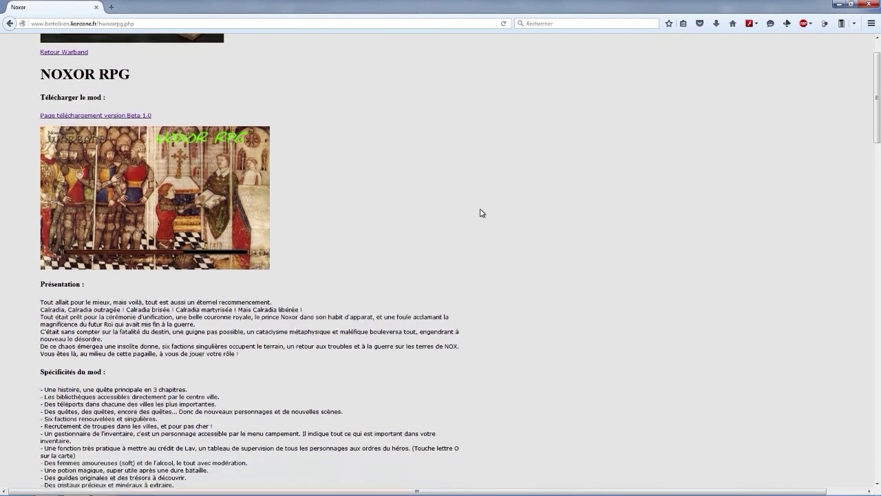
pyautogui.scroll(-3, 480, 212)
pyautogui.scroll(3, 358, 222)
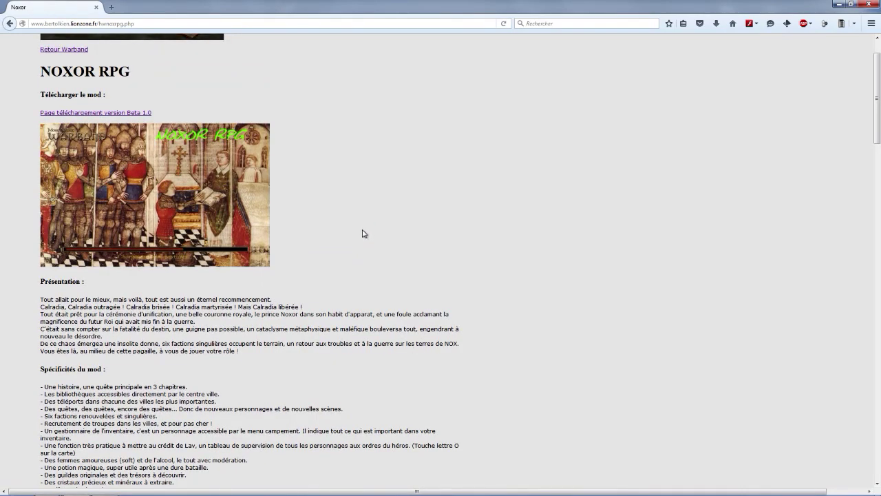
pyautogui.scroll(1, 362, 232)
pyautogui.scroll(-2, 362, 232)
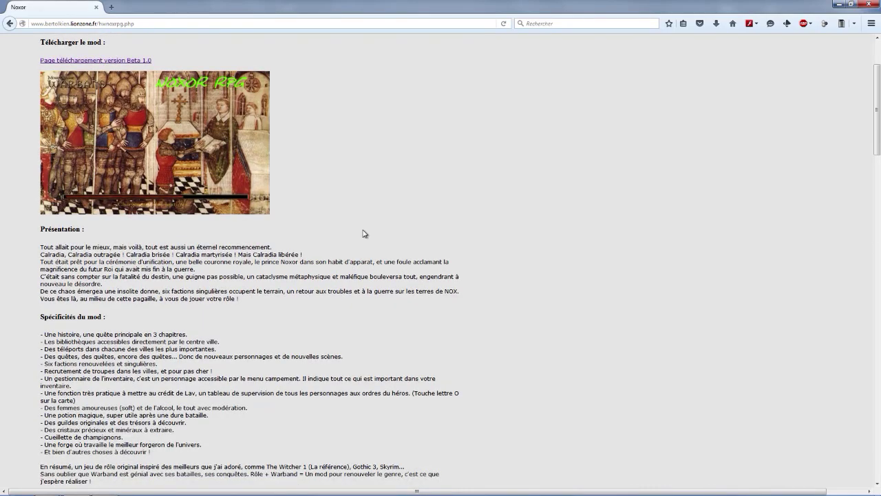
pyautogui.scroll(-9, 26, 389)
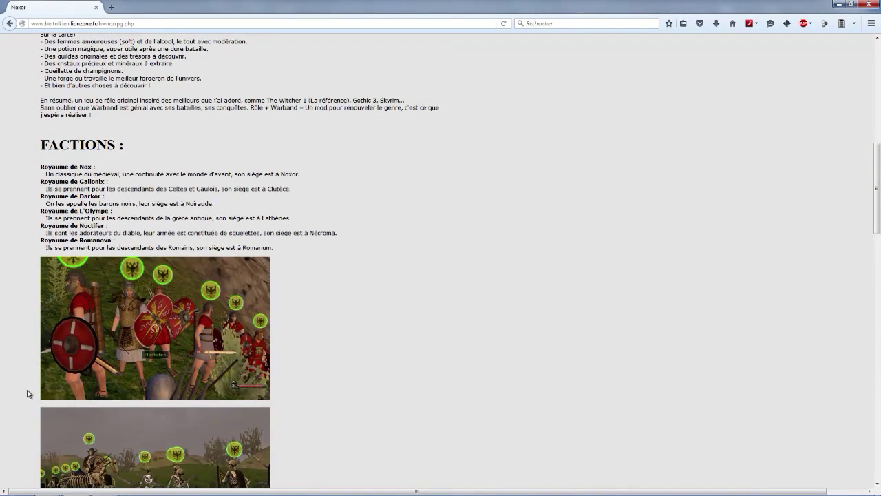
pyautogui.scroll(-20, 9, 404)
pyautogui.scroll(20, 9, 406)
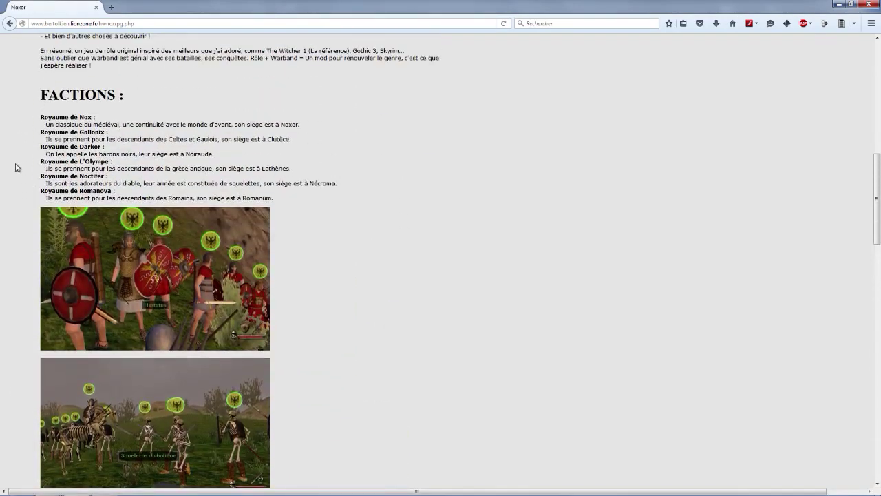
pyautogui.scroll(14, 21, 157)
pyautogui.scroll(-4, 16, 202)
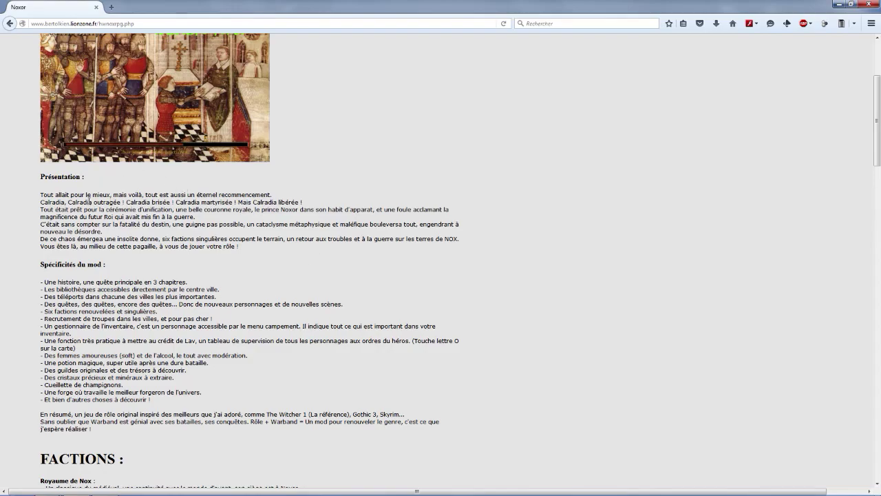
pyautogui.scroll(-4, 164, 237)
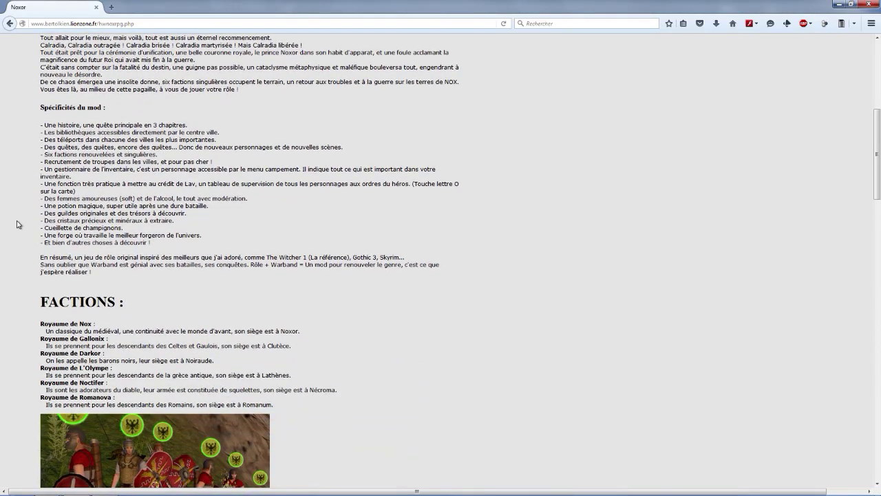
pyautogui.scroll(-1, 66, 292)
pyautogui.scroll(10, 3, 218)
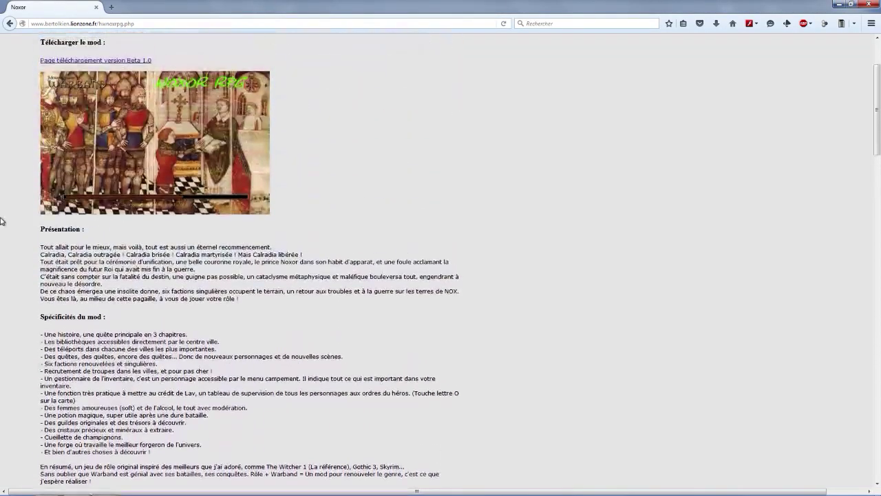
pyautogui.scroll(-7, 2, 220)
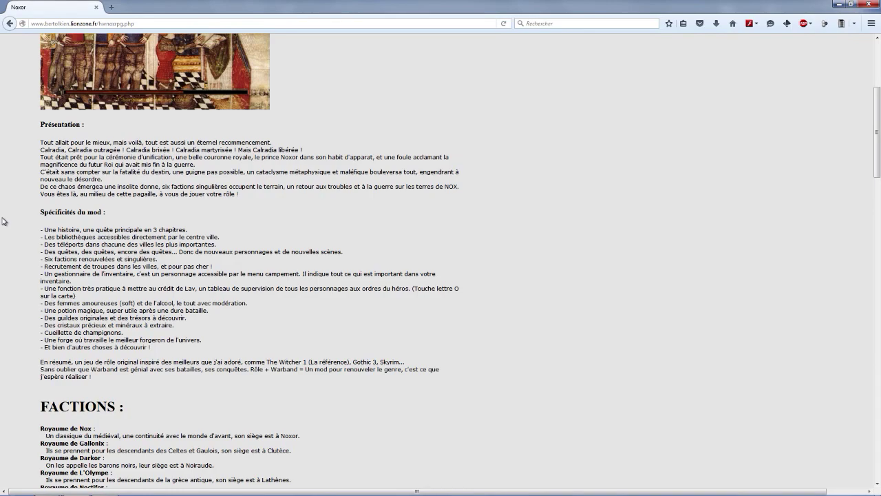
pyautogui.scroll(-4, 27, 294)
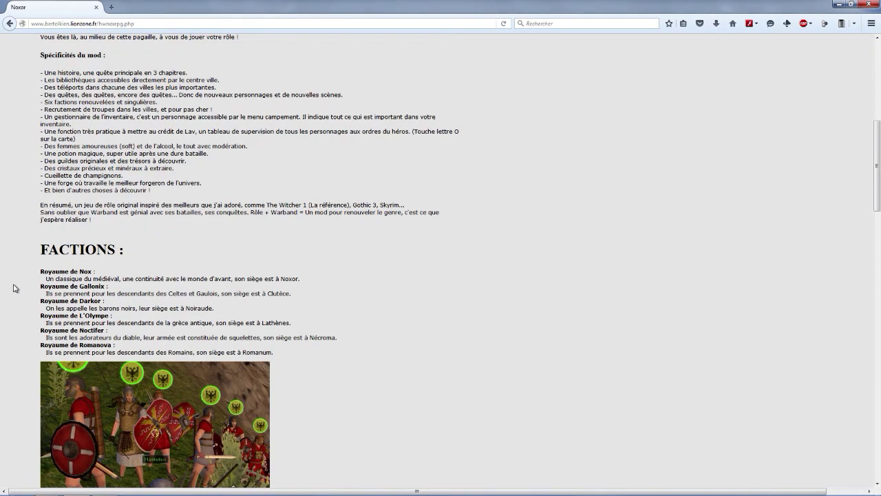
pyautogui.scroll(-1, 14, 288)
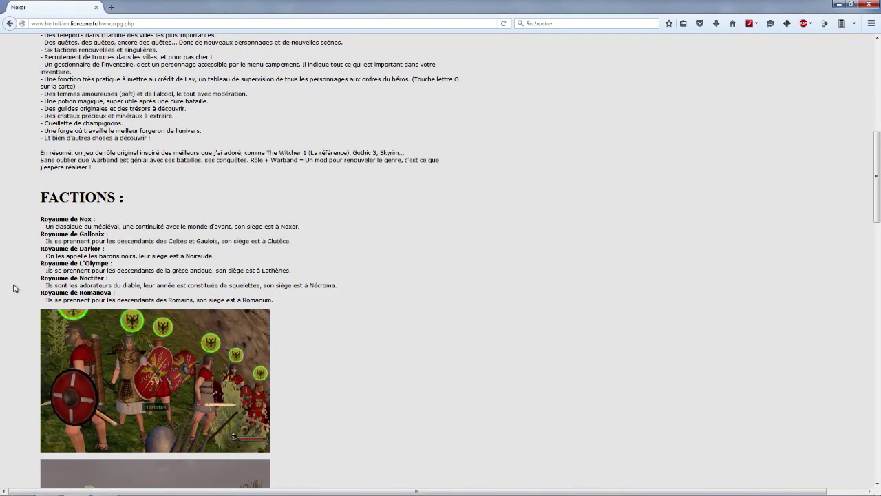